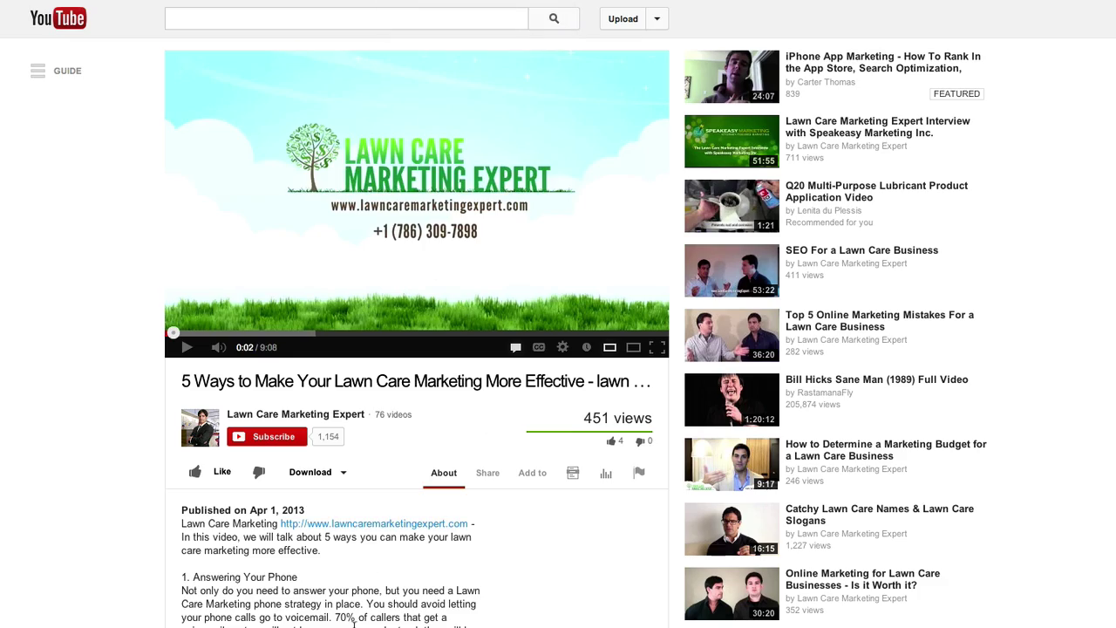
Copy the YouTube video's title into the VG project's Content Title field.
scroll(353, 623, down, 4)
scroll(353, 624, up, 4)
scroll(353, 624, down, 8)
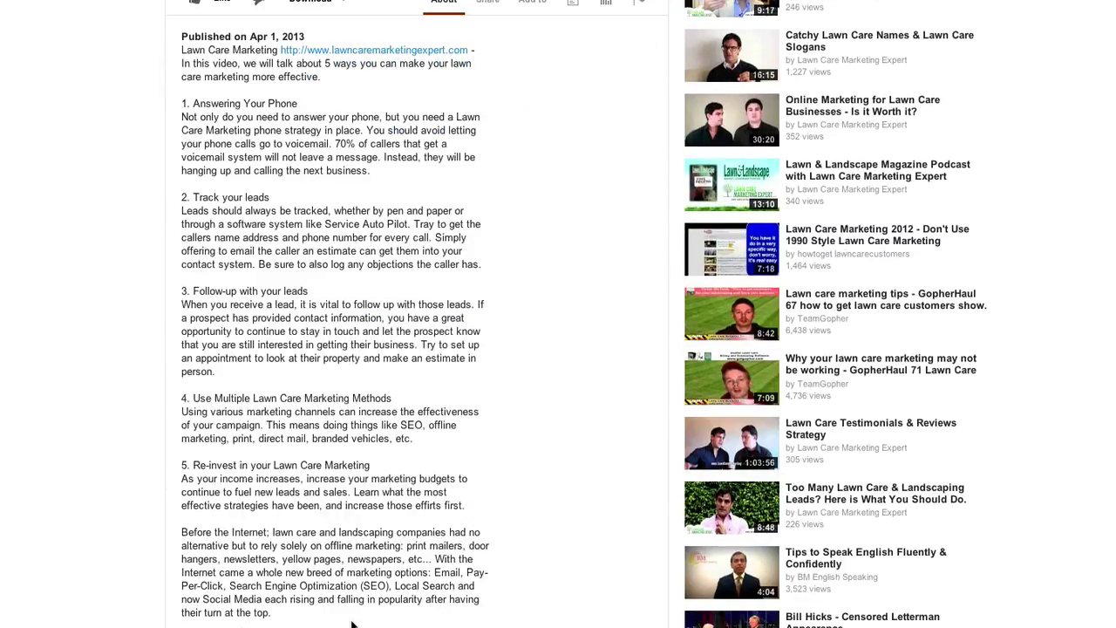
scroll(352, 622, up, 7)
scroll(352, 623, up, 2)
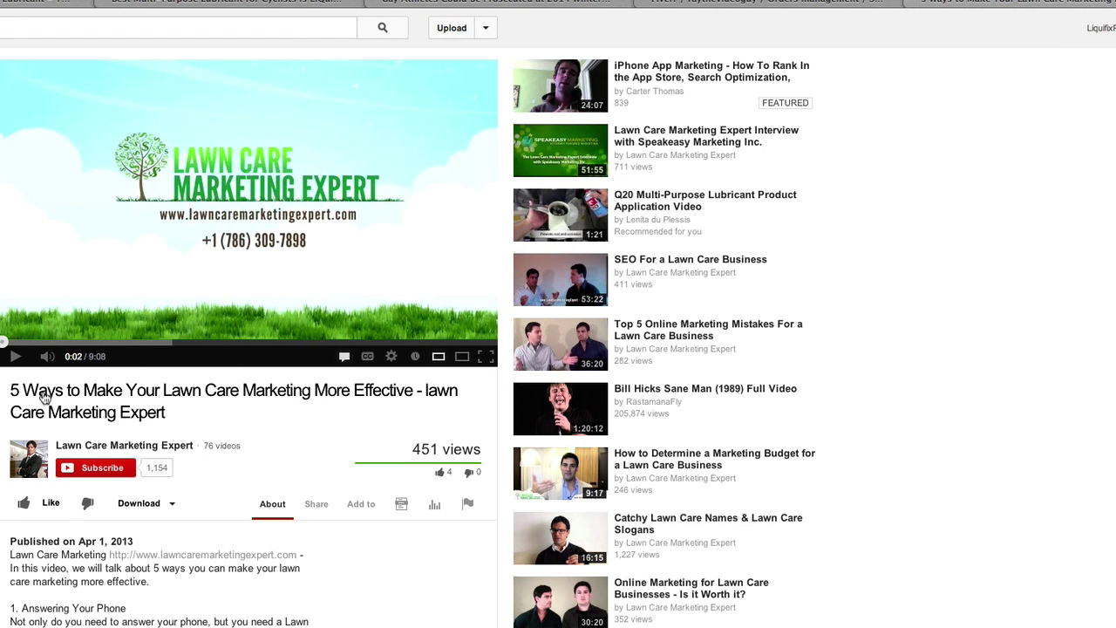
drag(171, 413, 9, 394)
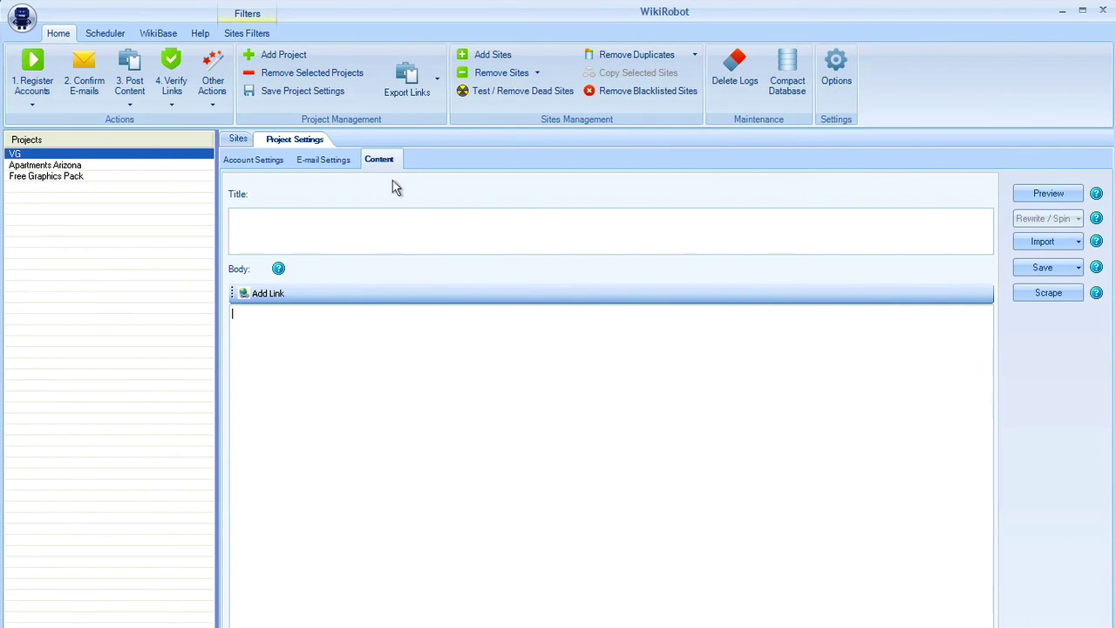
click(374, 215)
text(Marketing Expert)
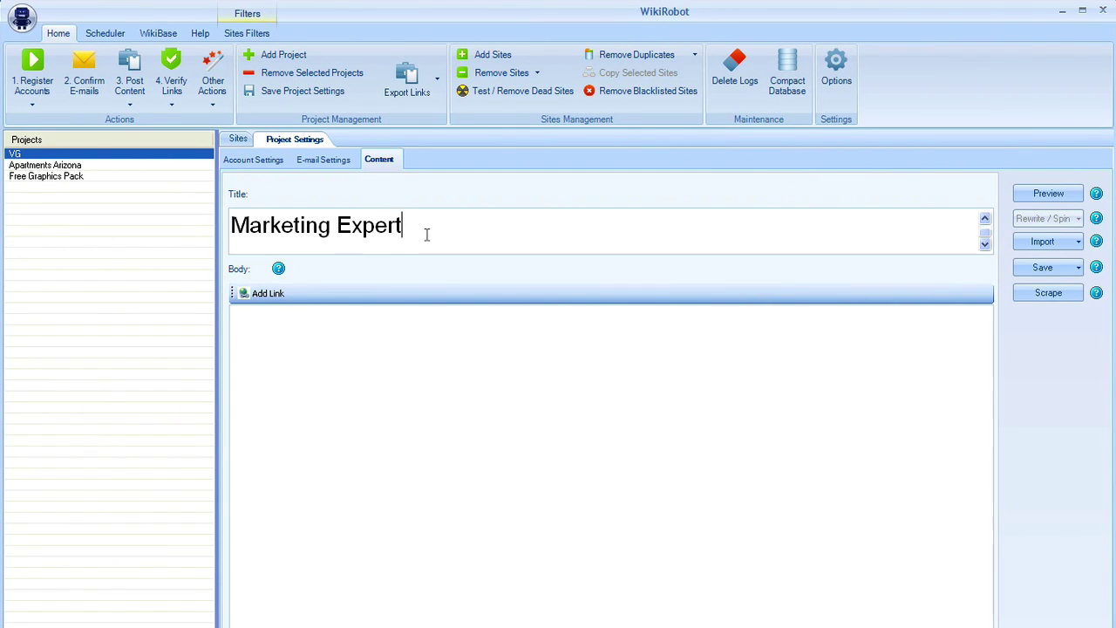
drag(428, 234, 319, 194)
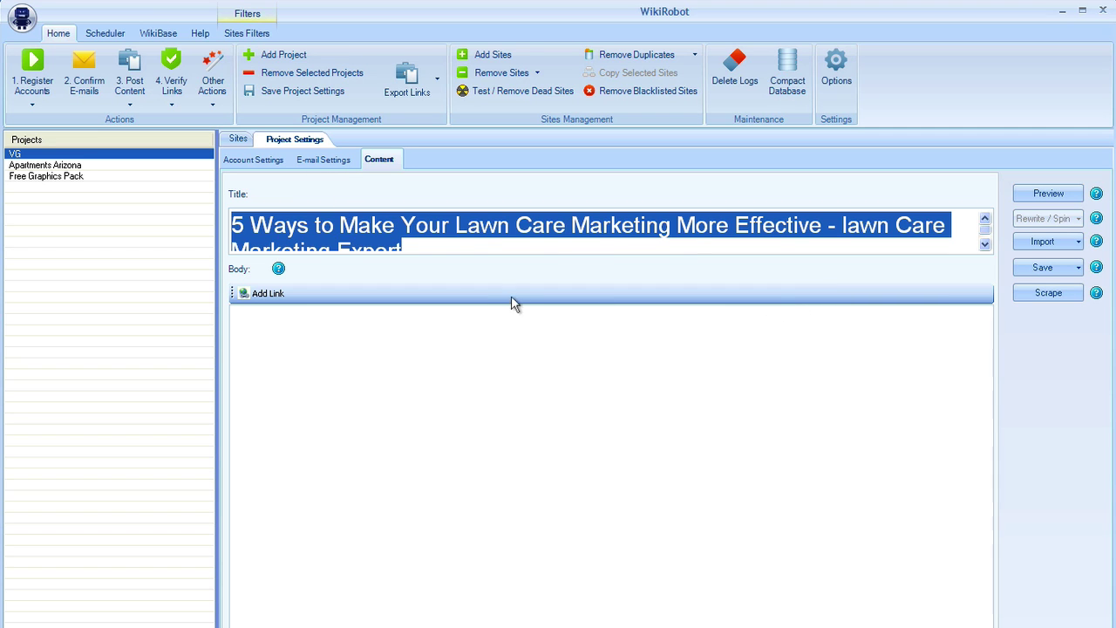
click(451, 227)
Copy the video's description from YouTube into the Body field.
click(451, 352)
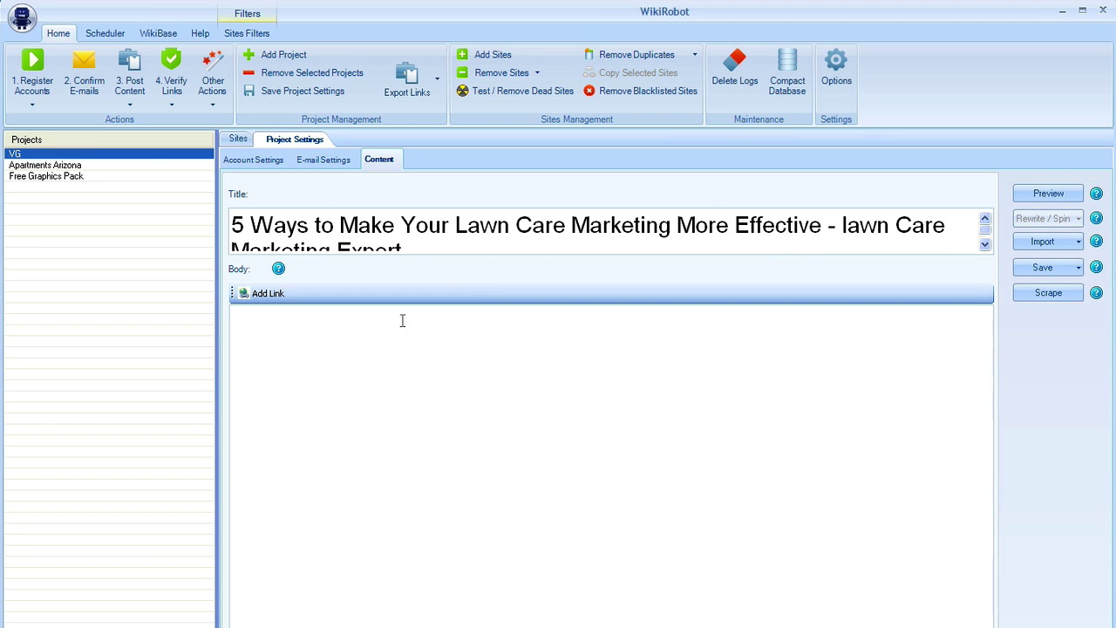
key(alt+Tab)
scroll(69, 562, down, 5)
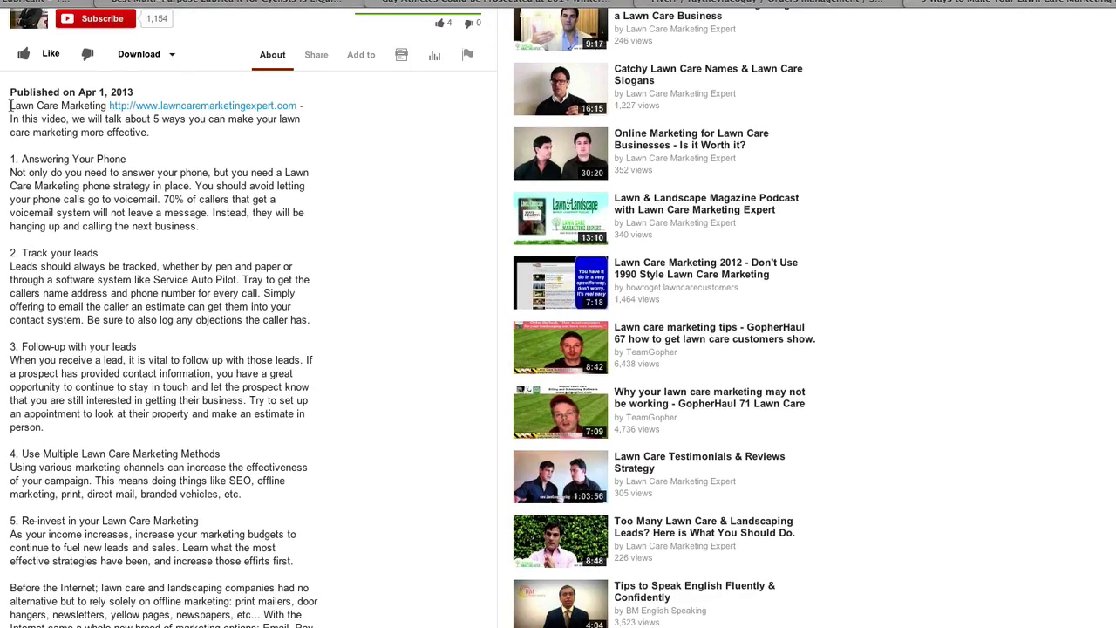
drag(9, 105, 194, 510)
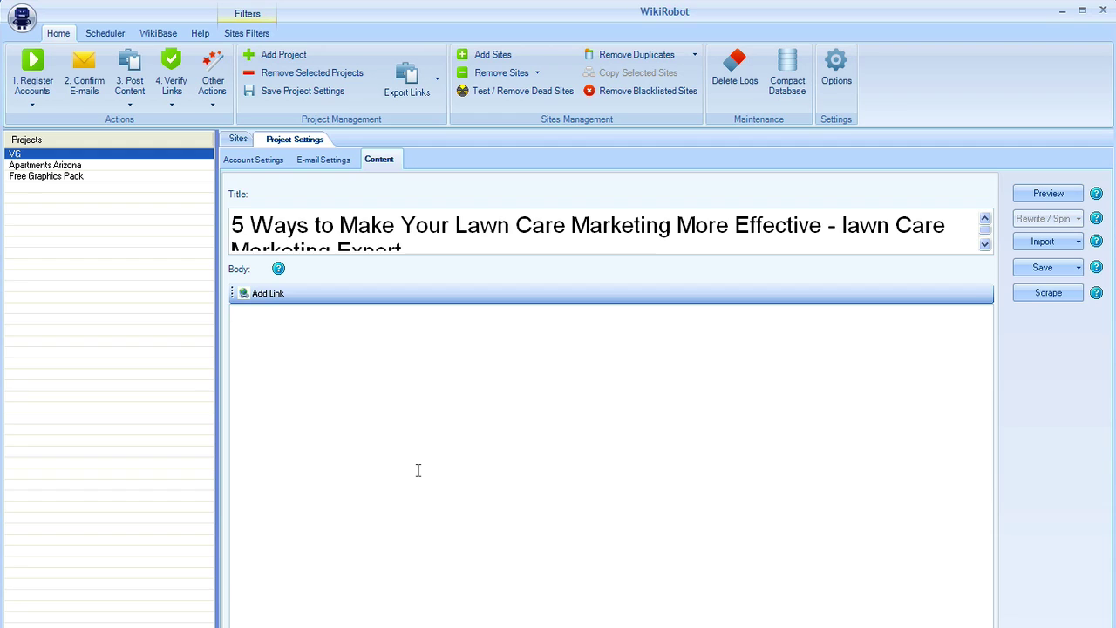
key(ctrl+v)
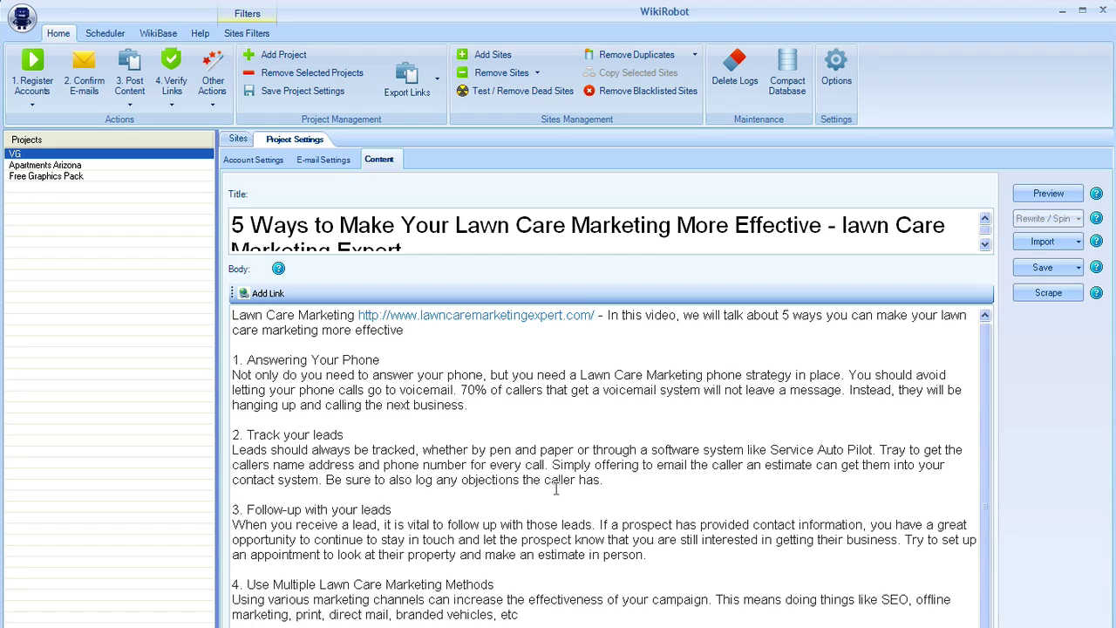
Replace the lawncaremarketingexpert.com address in the Body with the YouTube video URL.
drag(598, 316, 357, 315)
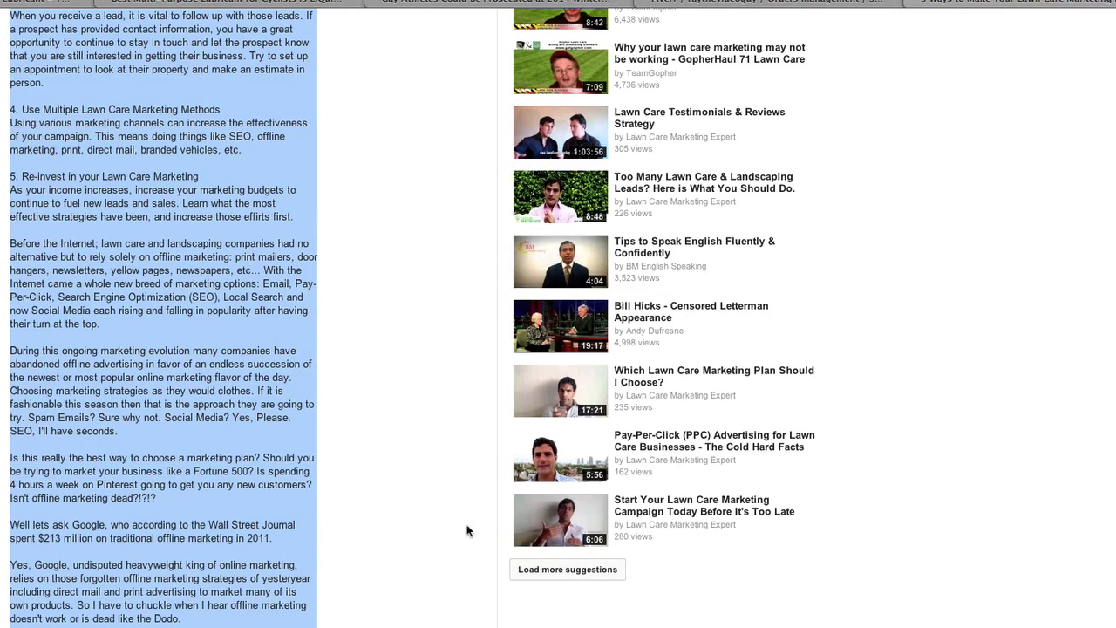
scroll(271, 360, up, 10)
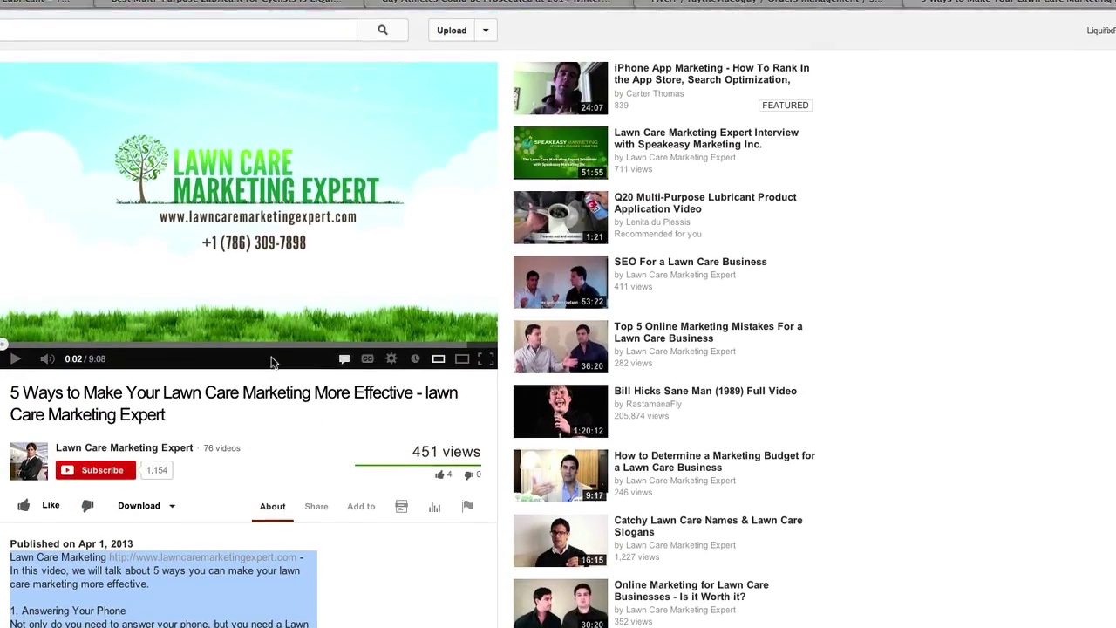
click(215, 23)
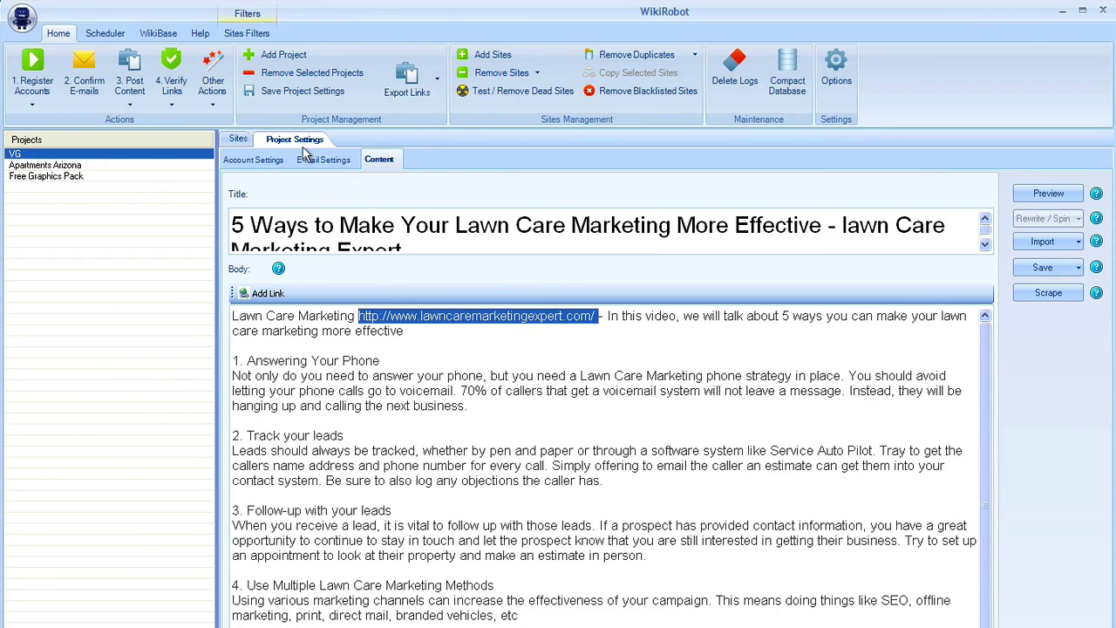
text(http://www.youtube.com/watch?v=g2cc7bBMTig)
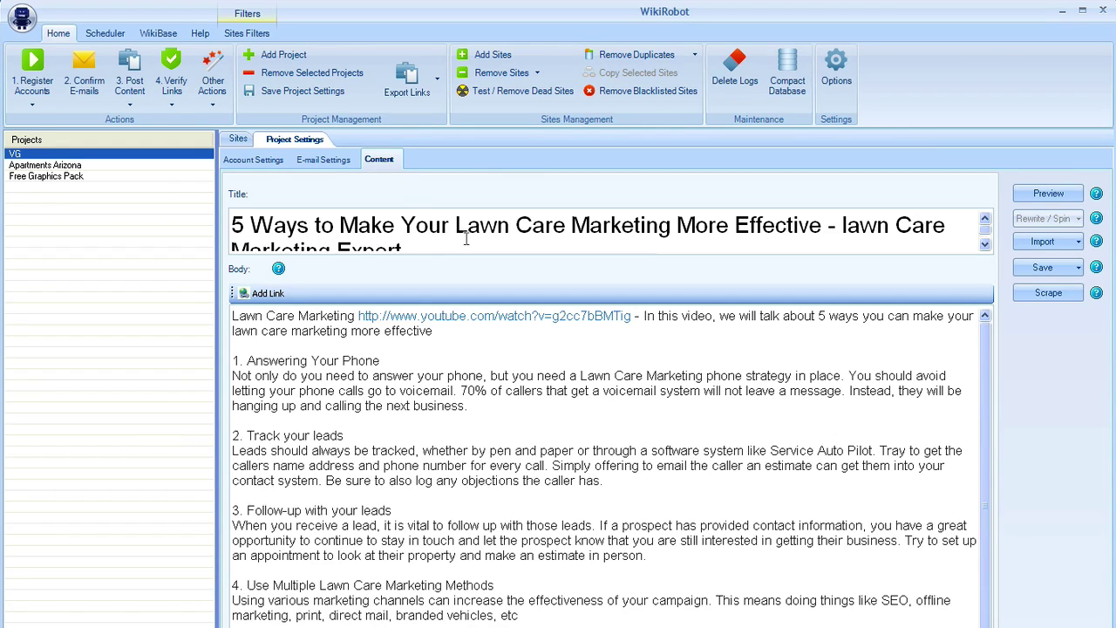
Make the title's ending spin as {More Effective|Profitable}.
click(680, 225)
text({)
key(Right)
key(Right)
key(Right)
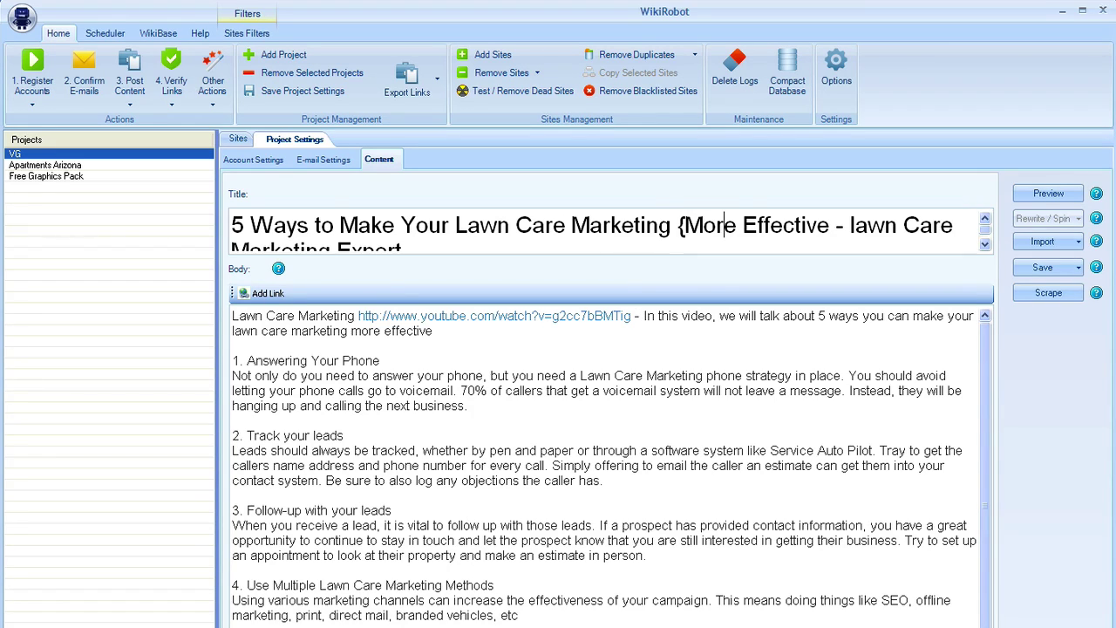
key(Right)
key(Right)
key(Right)
key(Right)
key(Right)
key(Right)
key(Right)
key(Right)
key(Right)
key(Right)
key(Right)
text(|)
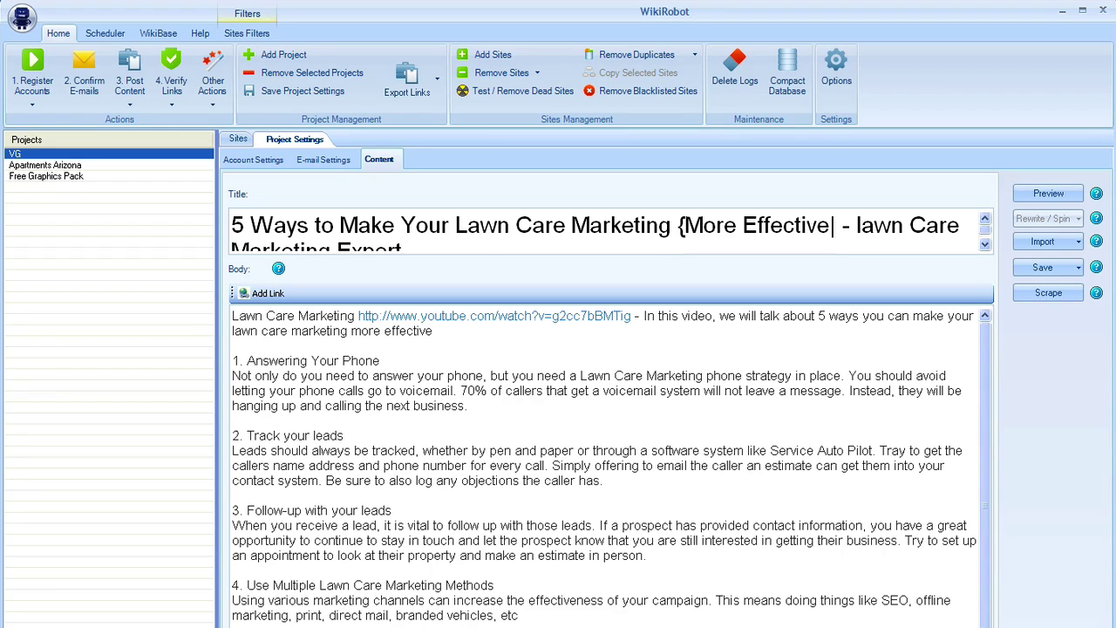
text(P)
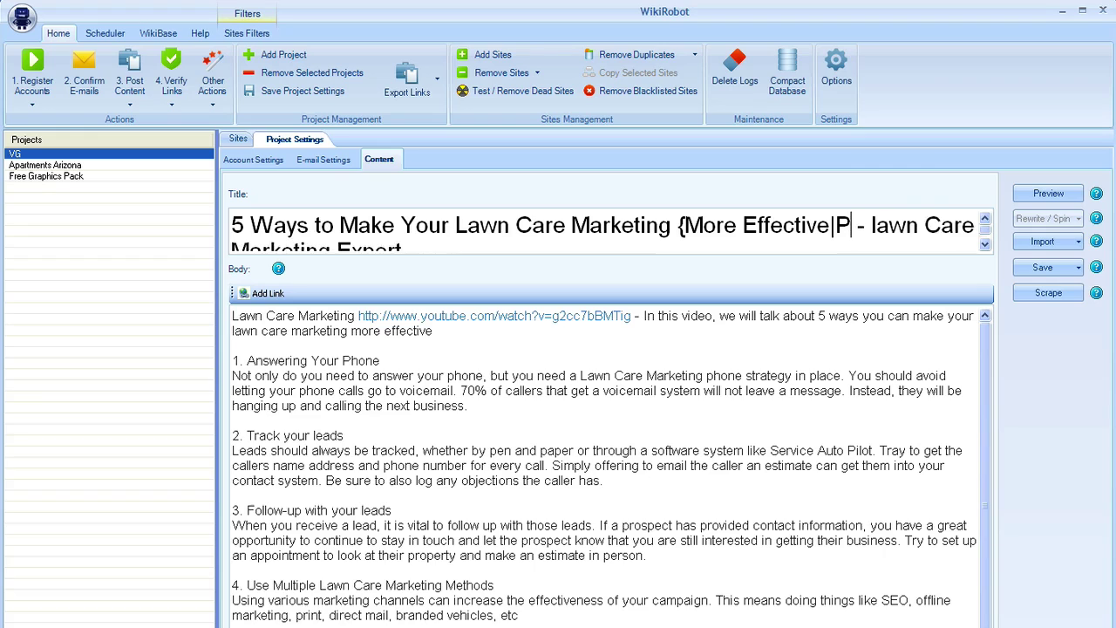
text(rofitable)
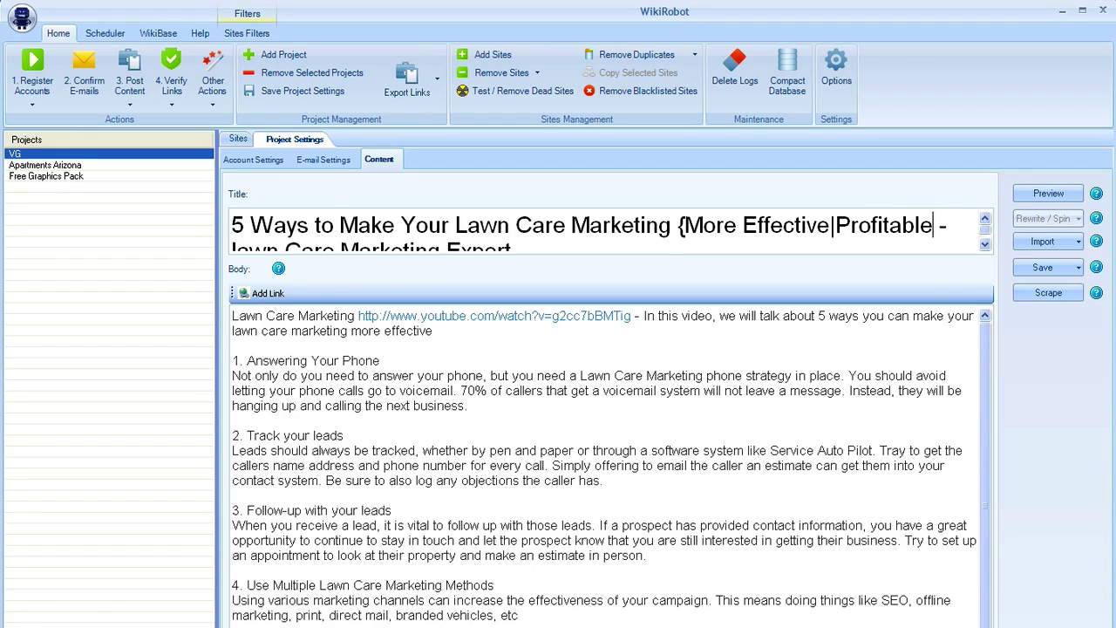
text(})
scroll(421, 229, down, 1)
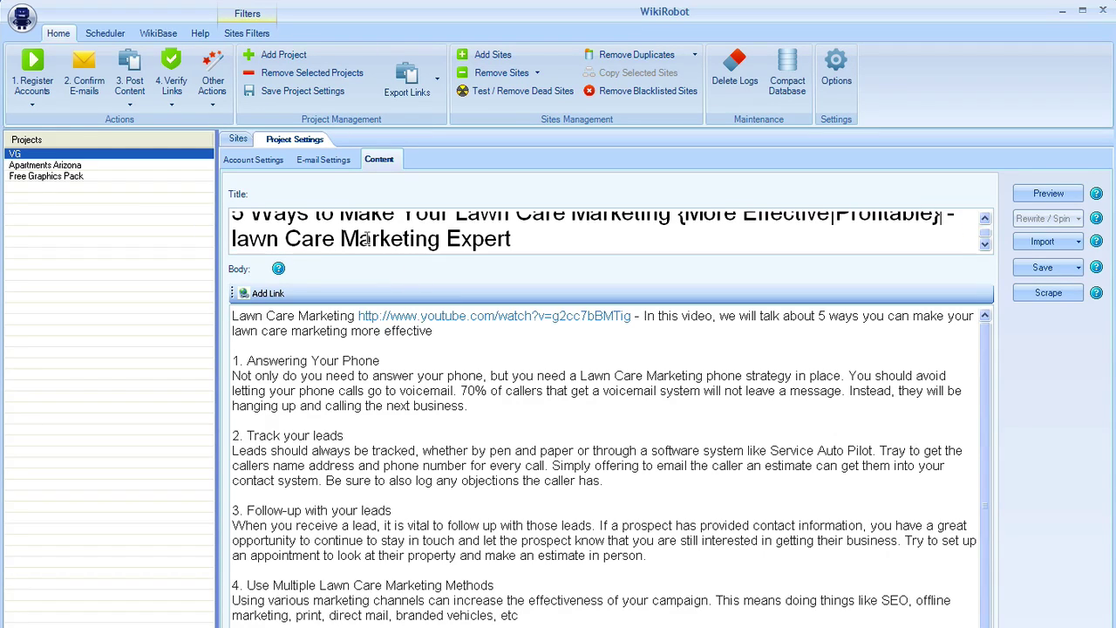
scroll(314, 262, up, 1)
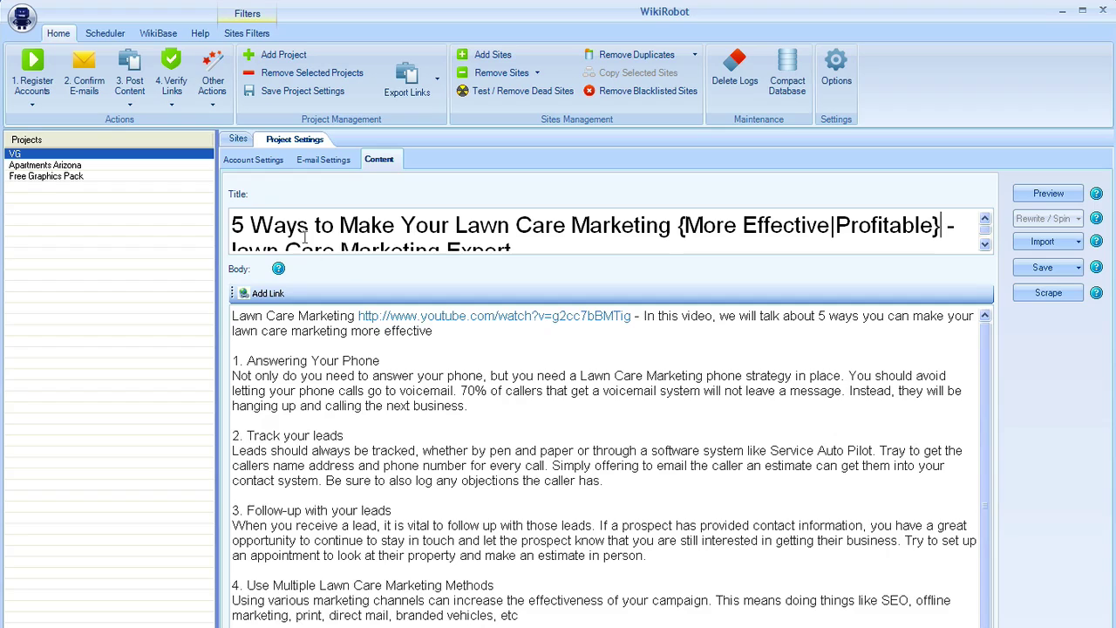
Make 'Ways' after the leading 5 spin as {Ways|Tips}.
click(250, 225)
text({)
key(Right)
key(Right)
key(Right)
key(Right)
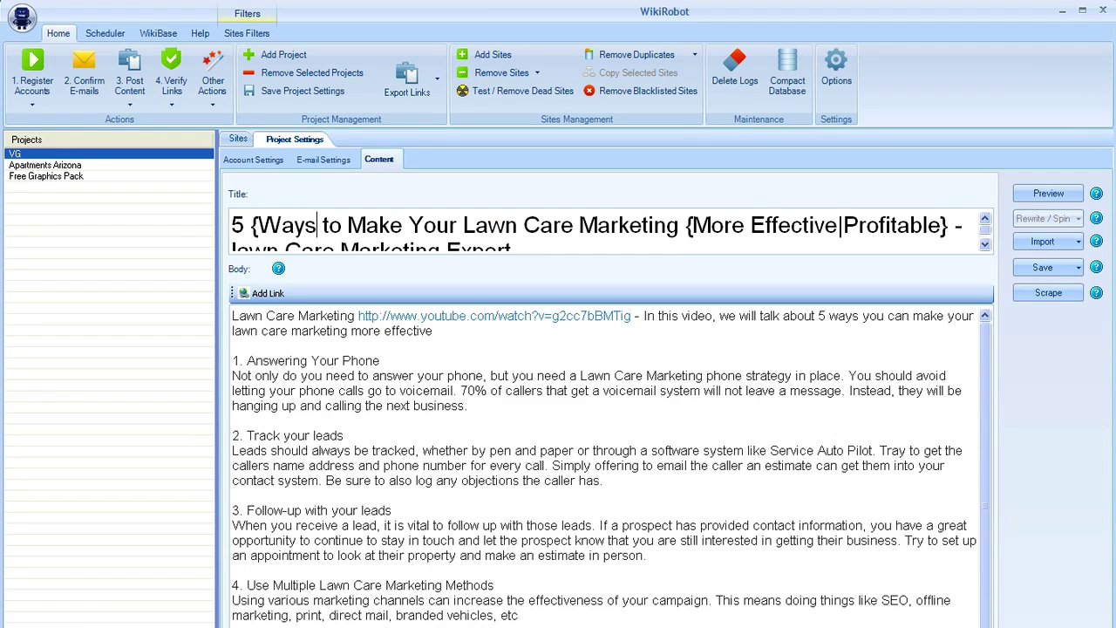
text(|)
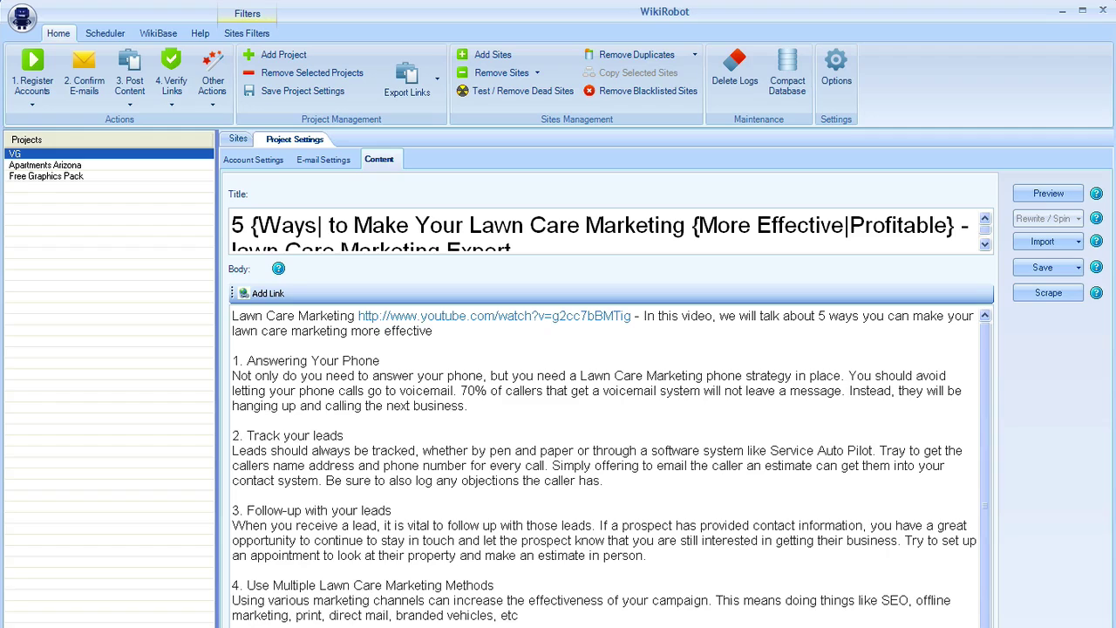
text(Tips)
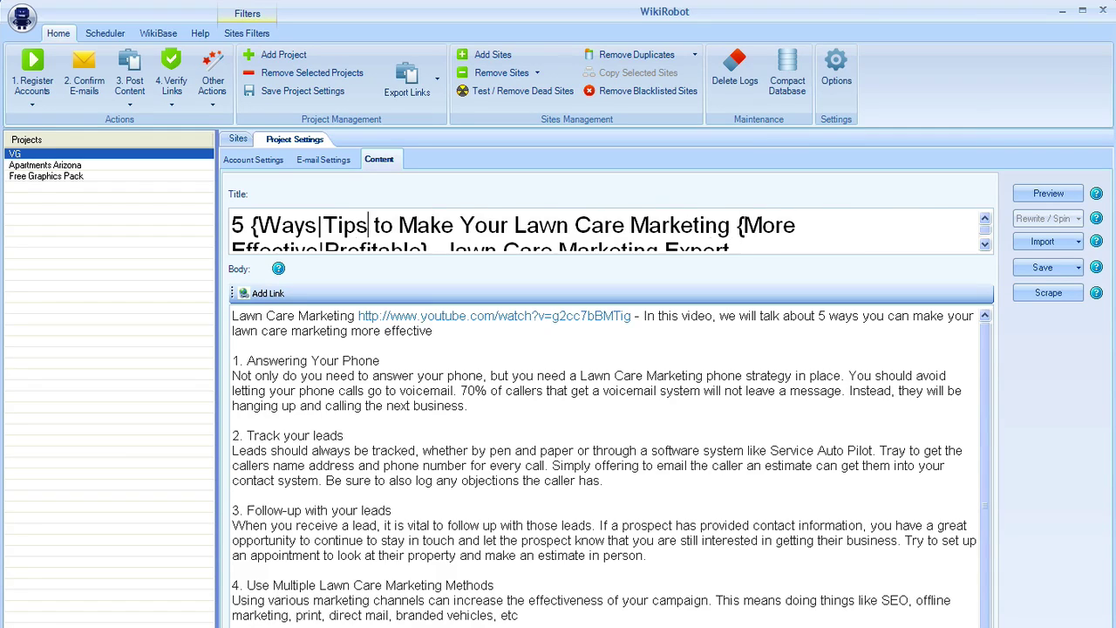
text(})
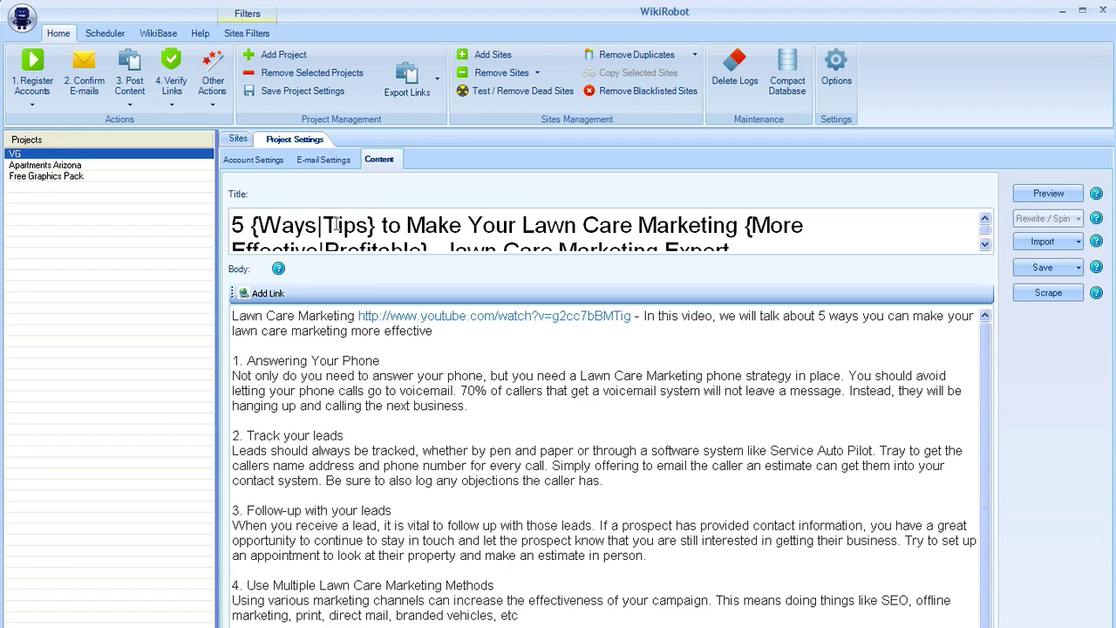
Add the body spin groups {strategy|plan} and {letting|allowing}.
scroll(373, 230, down, 1)
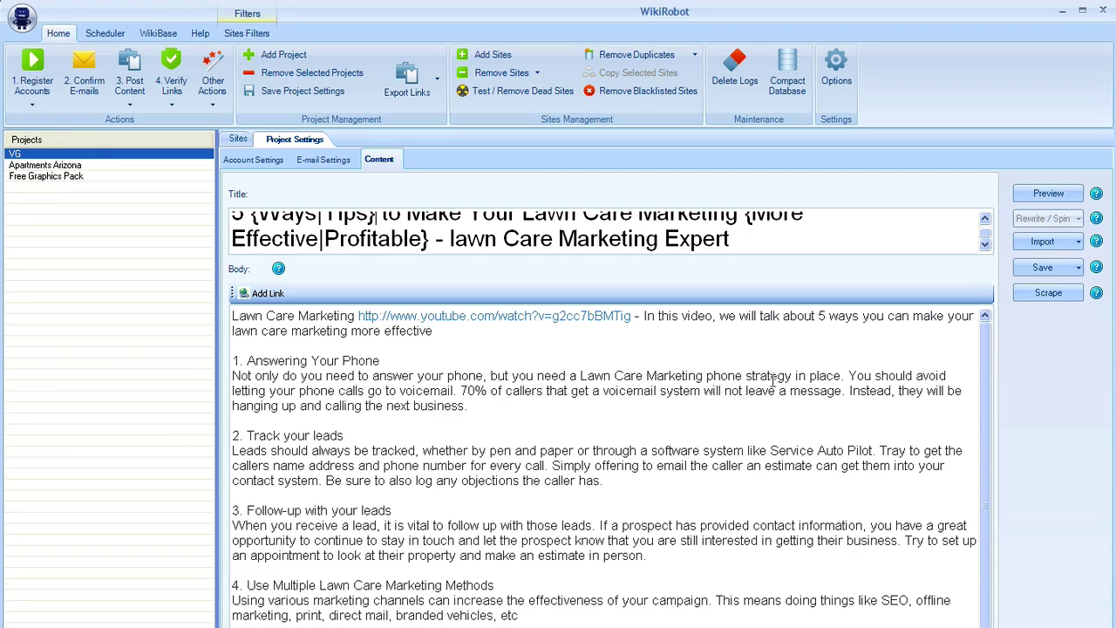
click(747, 377)
text({)
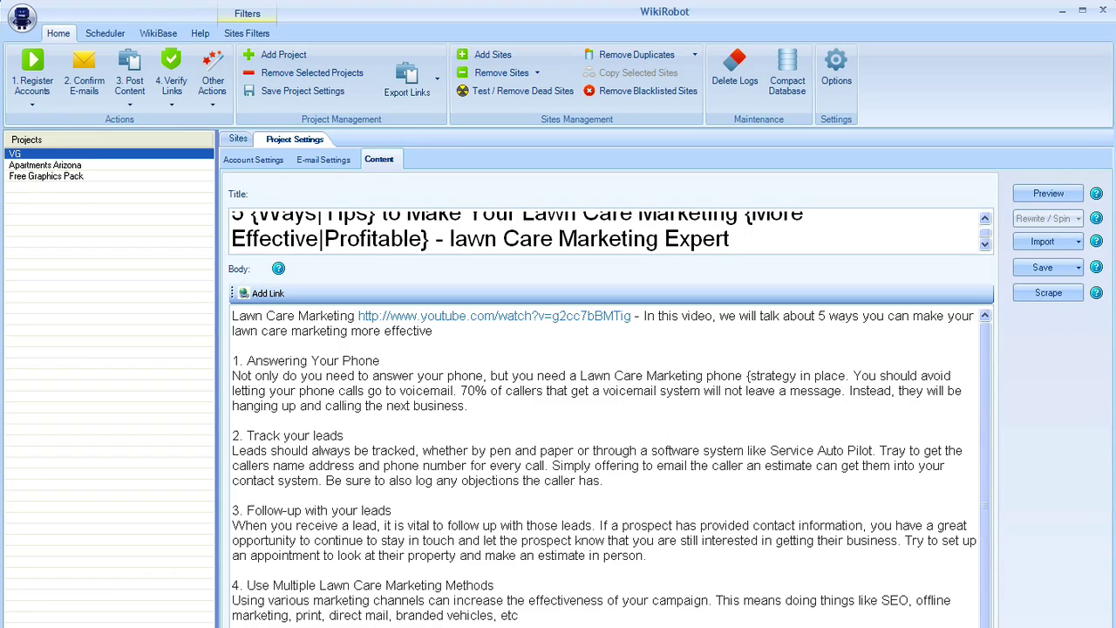
click(764, 376)
text(|plan)
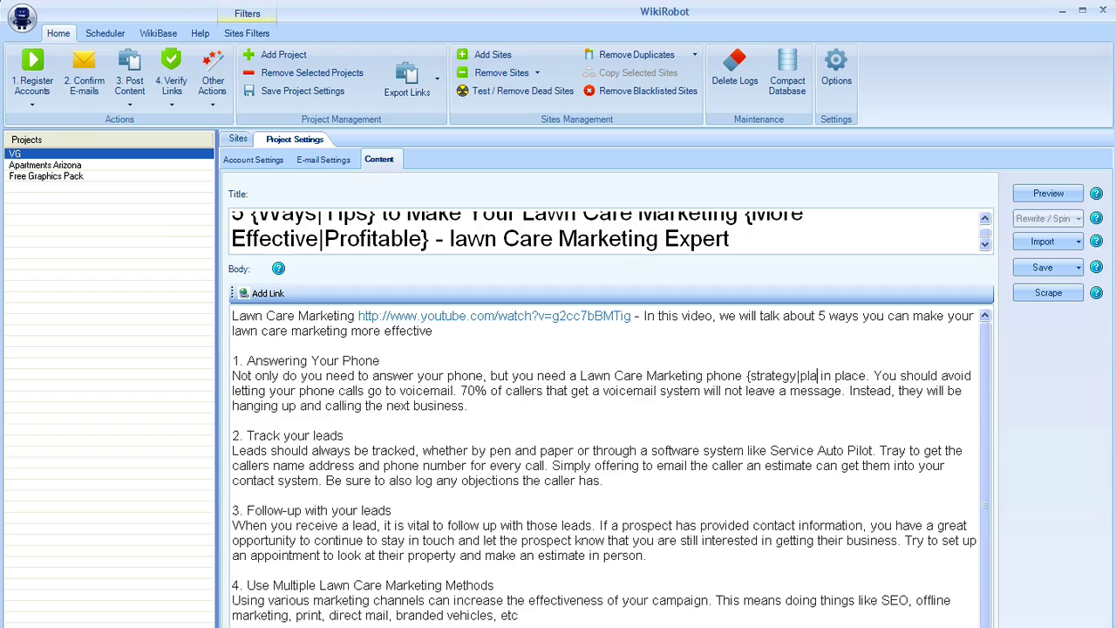
text(})
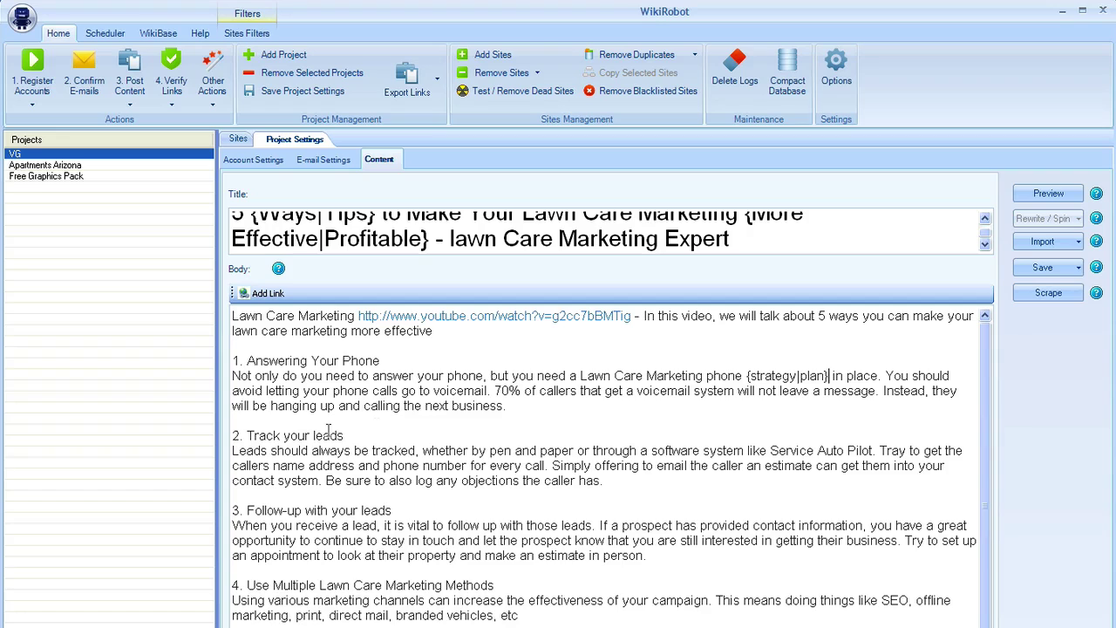
click(266, 391)
text({)
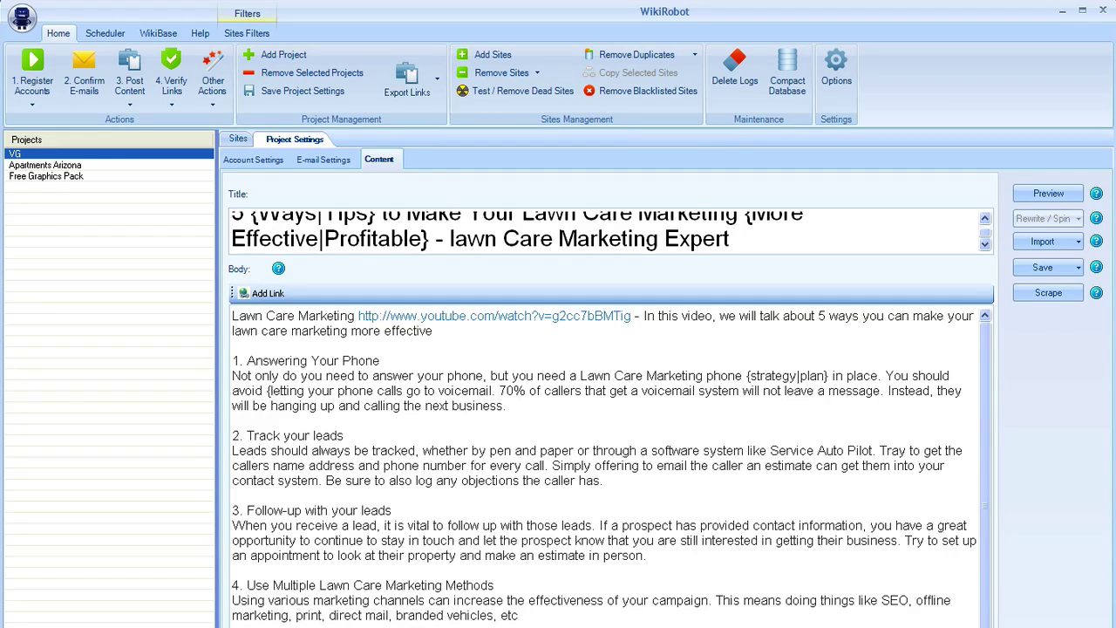
key(Right)
key(Right)
key(Right)
key(Right)
key(Right)
text(|allow)
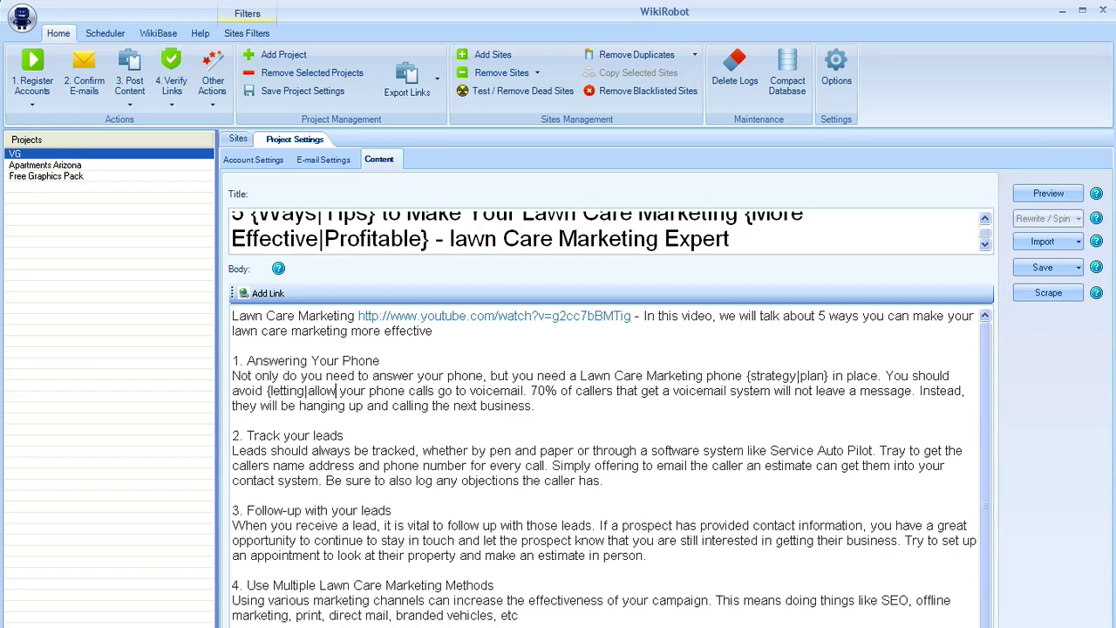
text(ing})
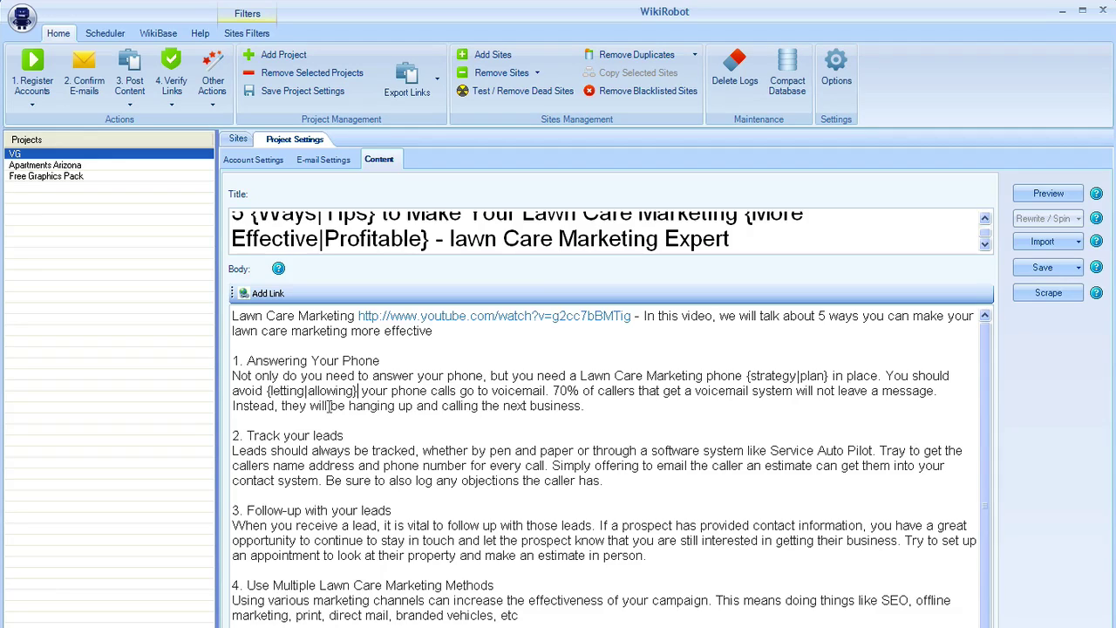
Wrap the 'be hanging up…next business' phrase with the alternative 'try another provider'.
click(330, 406)
text({)
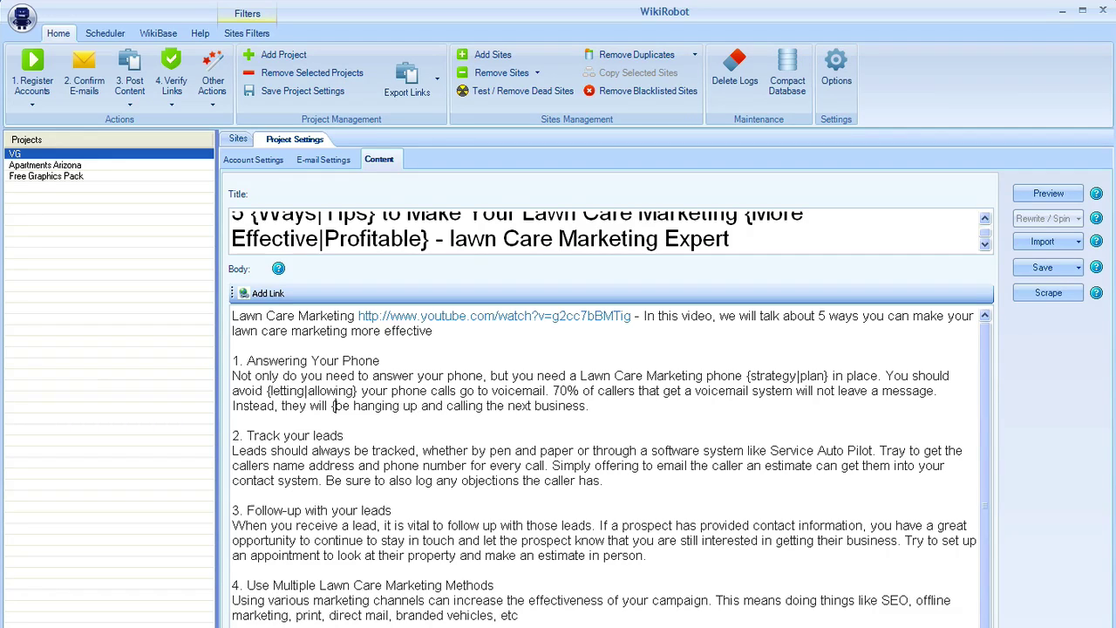
click(584, 406)
text(|try another provider)
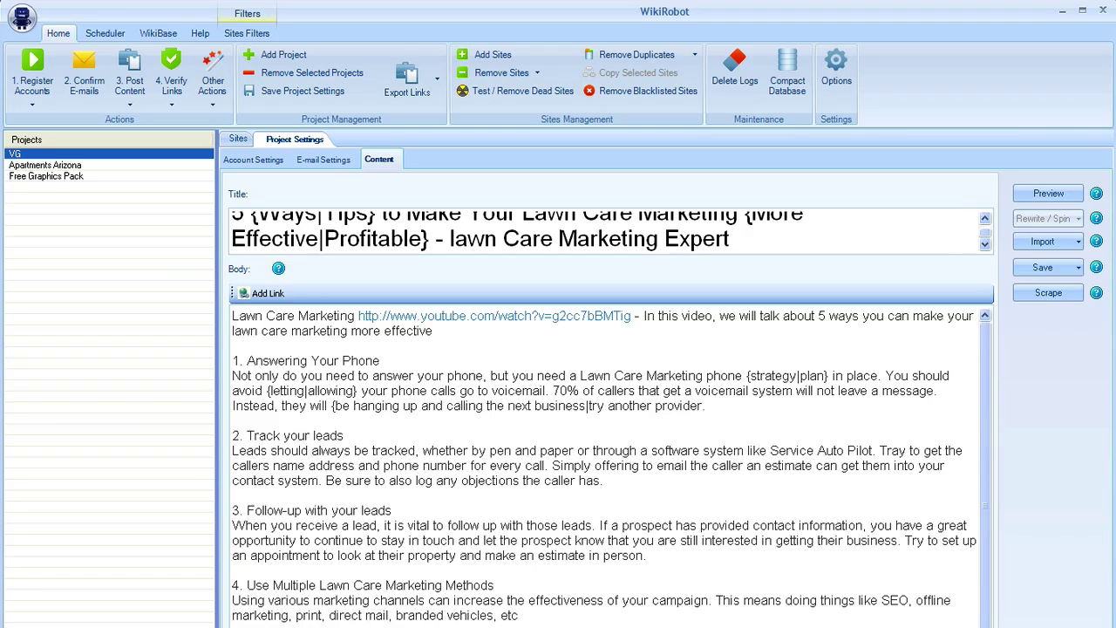
text(})
scroll(610, 462, down, 7)
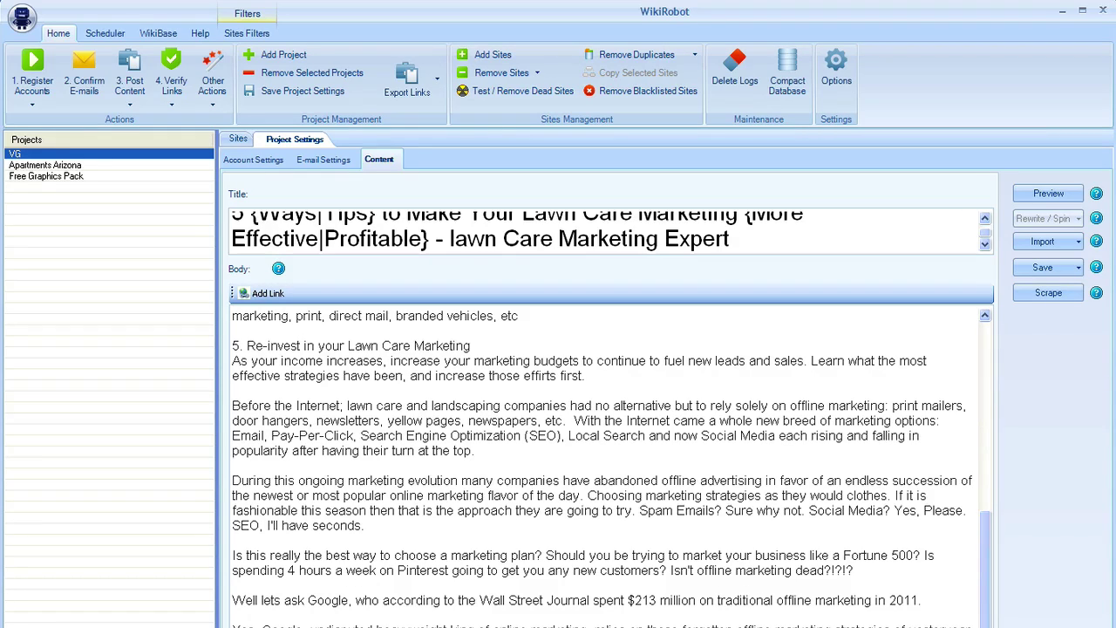
scroll(556, 625, up, 7)
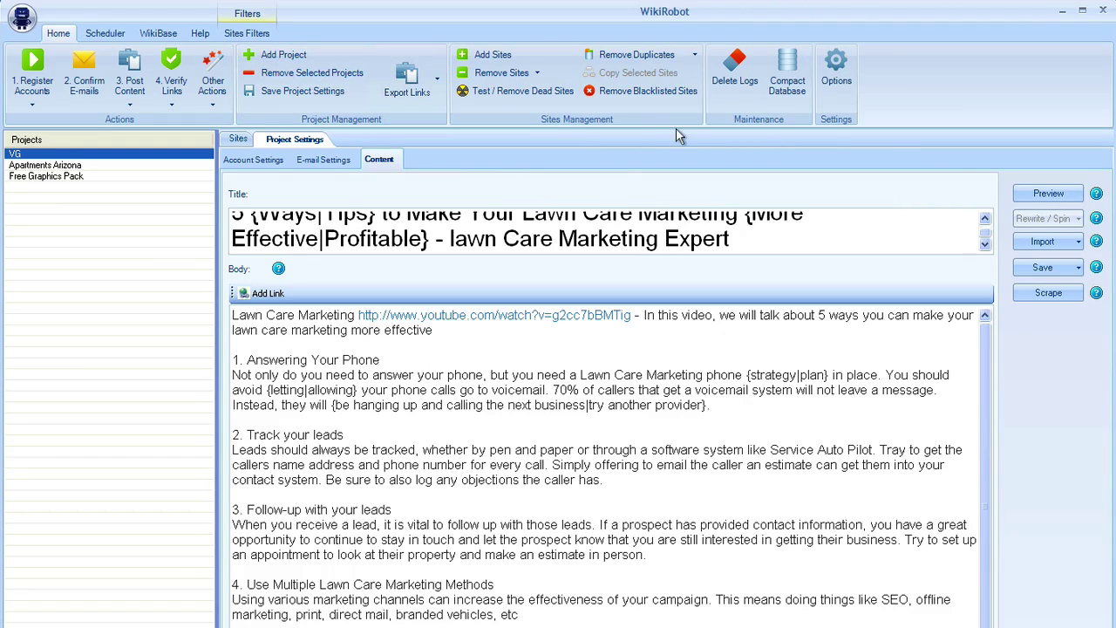
Post the VG project's content to all sites using 3. Post Content > Post To All Sites.
click(129, 86)
click(162, 174)
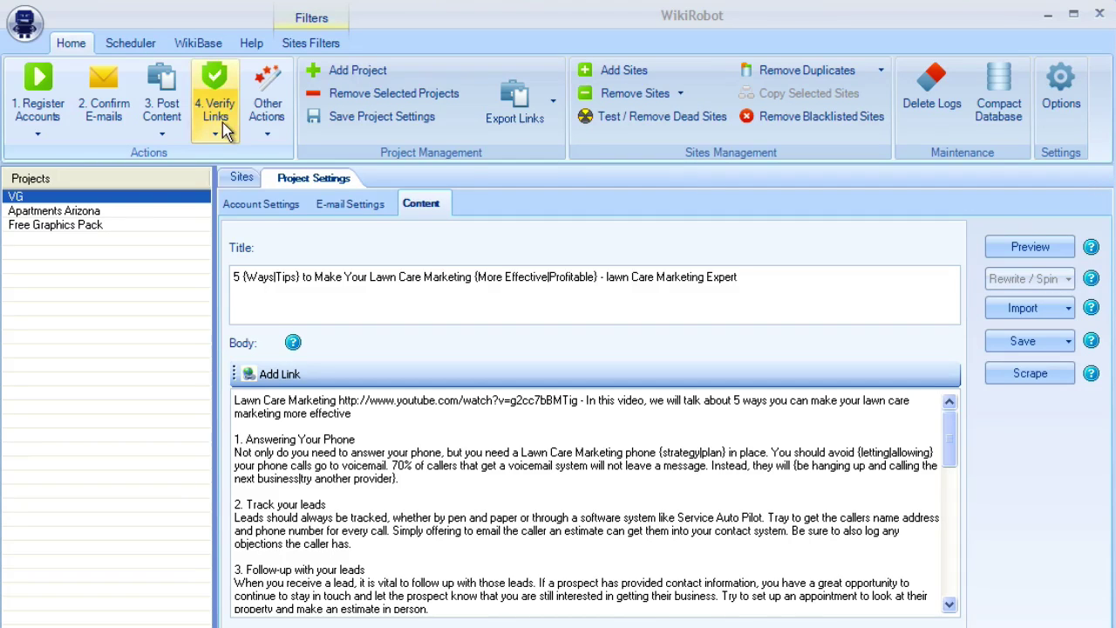
Verify links on all sites, then close the results showing 1029 of 1081 verified.
click(218, 91)
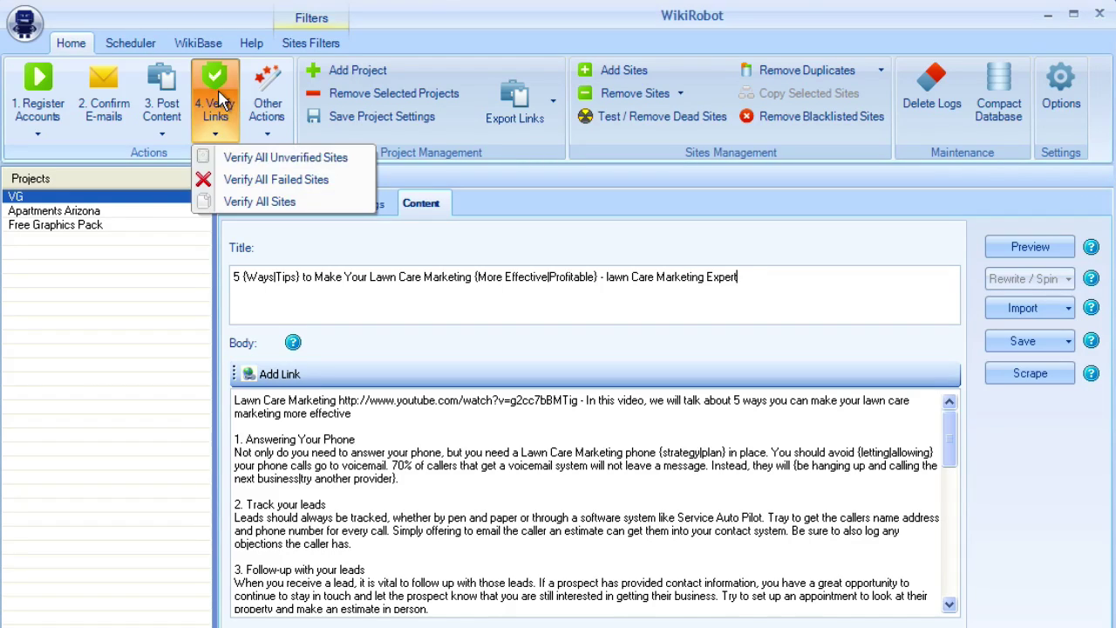
click(290, 202)
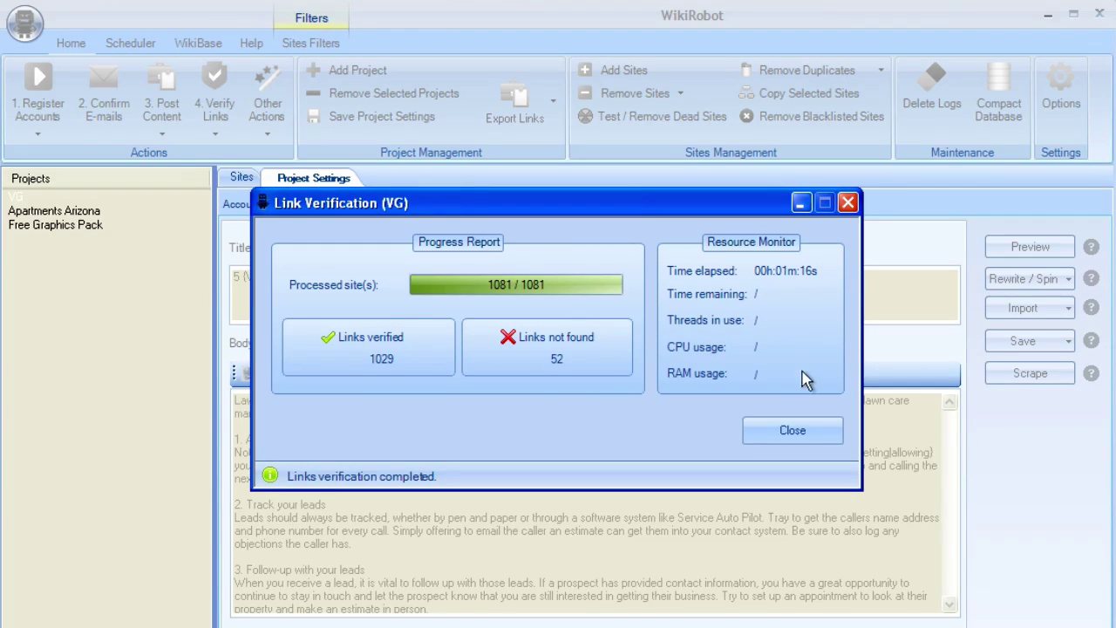
click(792, 430)
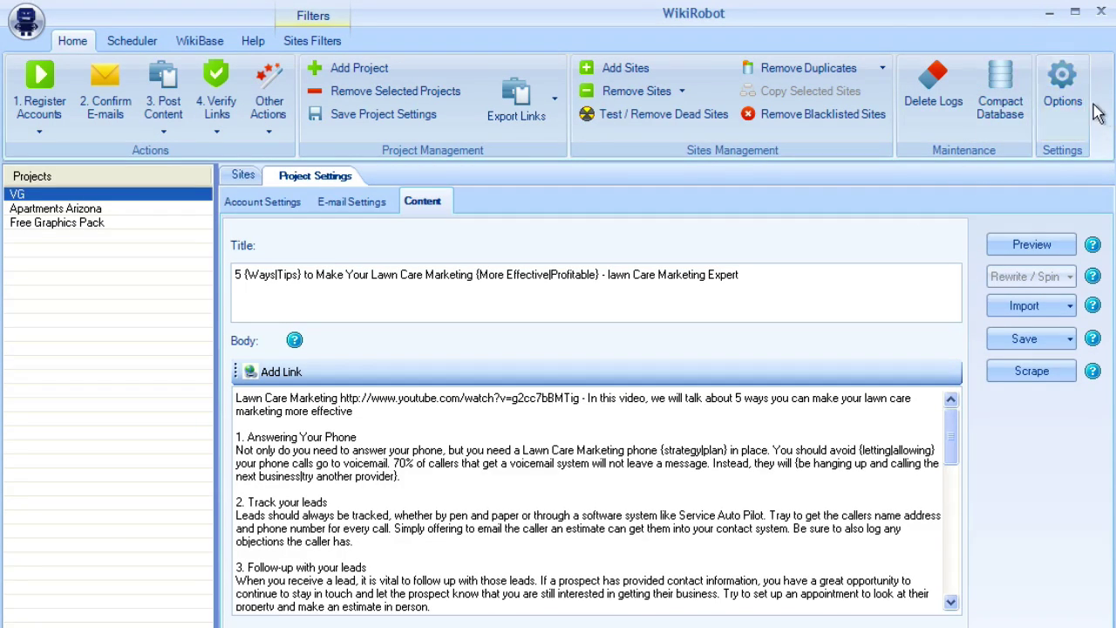
Browse the Options pages for Pinging, Indexing, Captcha, Proxies, Spinning and Blacklist.
click(1062, 94)
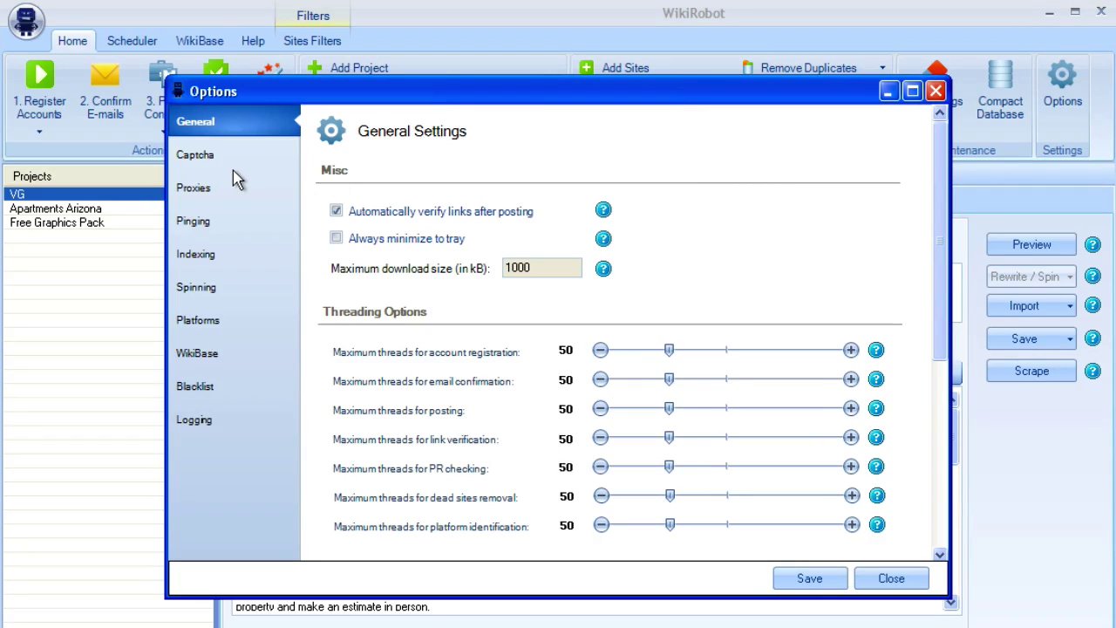
click(199, 227)
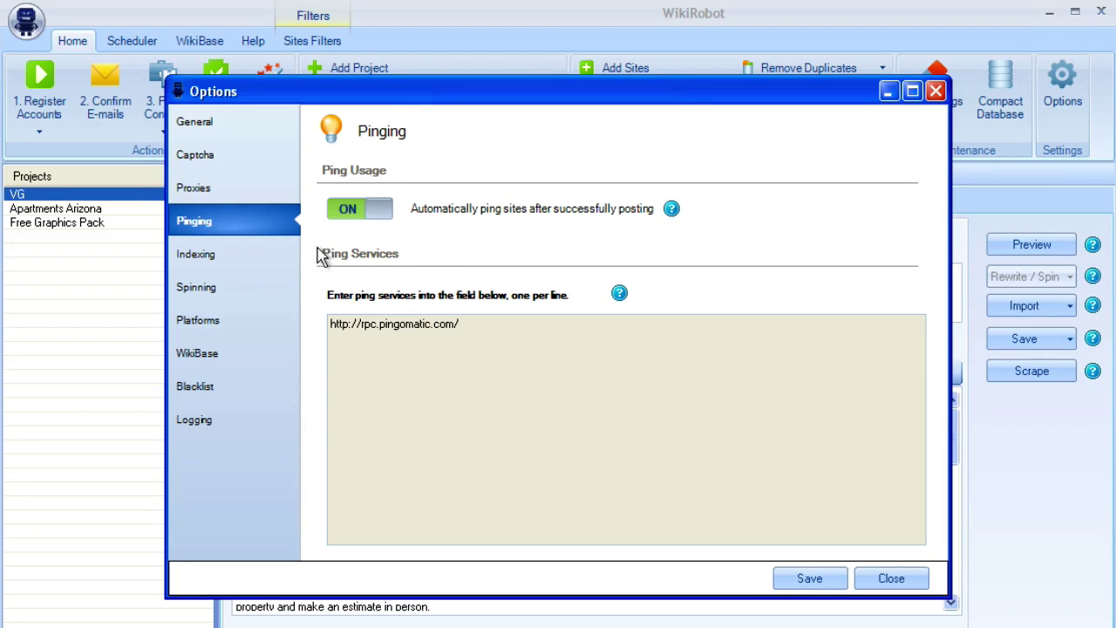
click(227, 255)
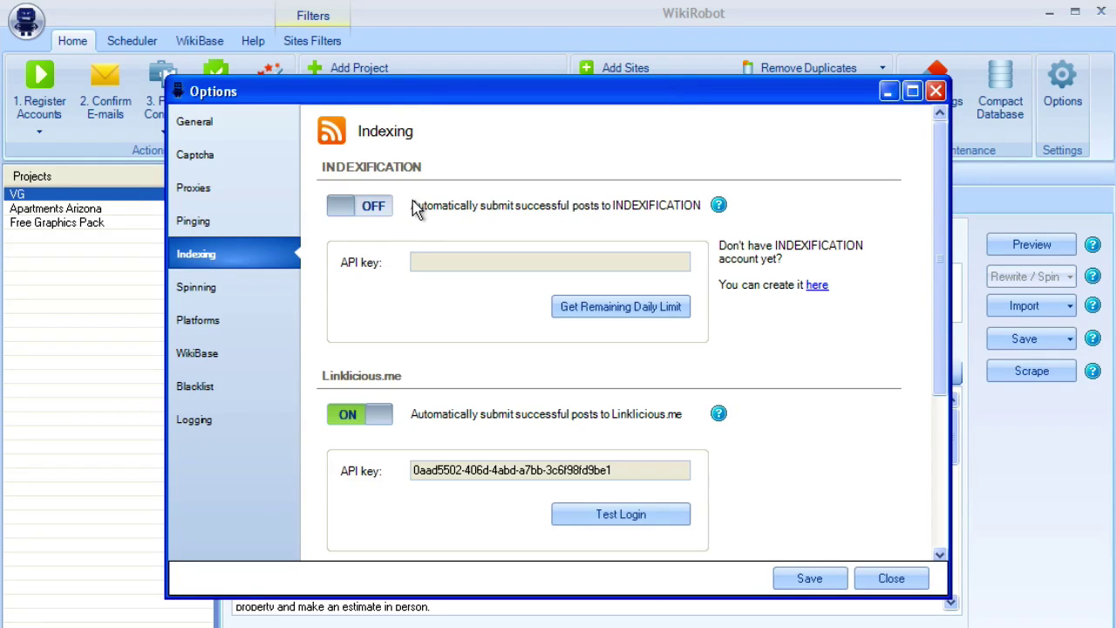
scroll(387, 416, down, 3)
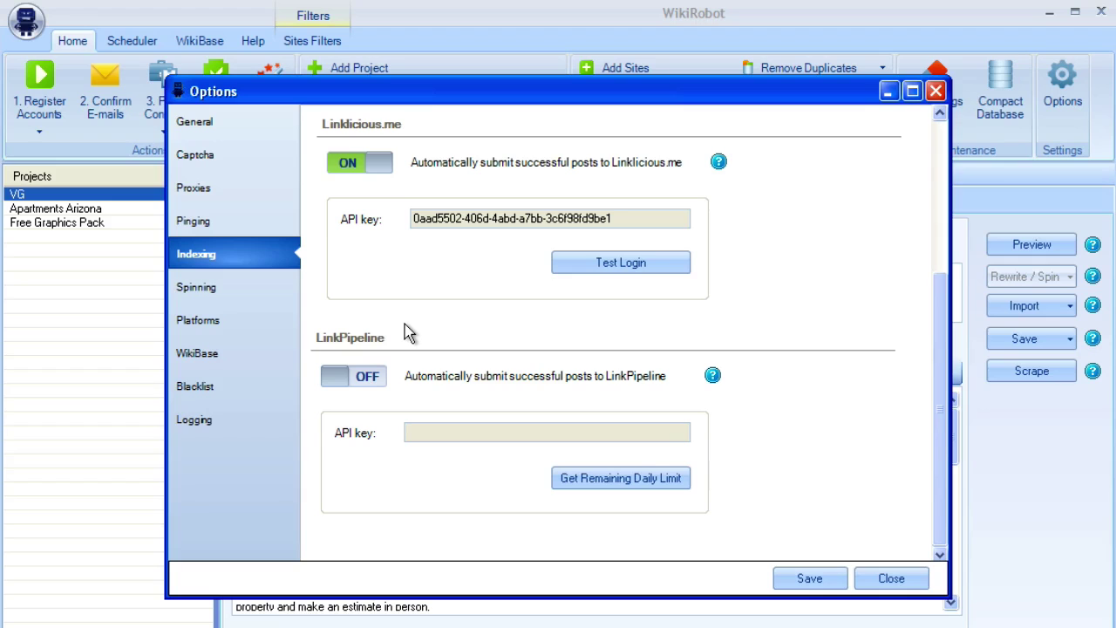
scroll(411, 332, up, 3)
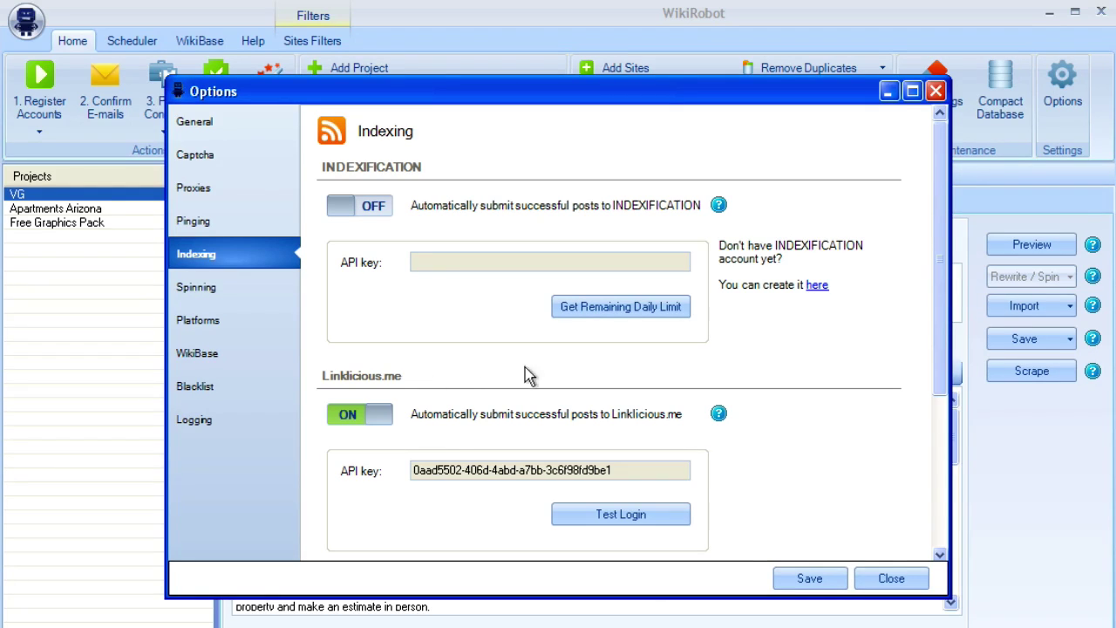
click(240, 154)
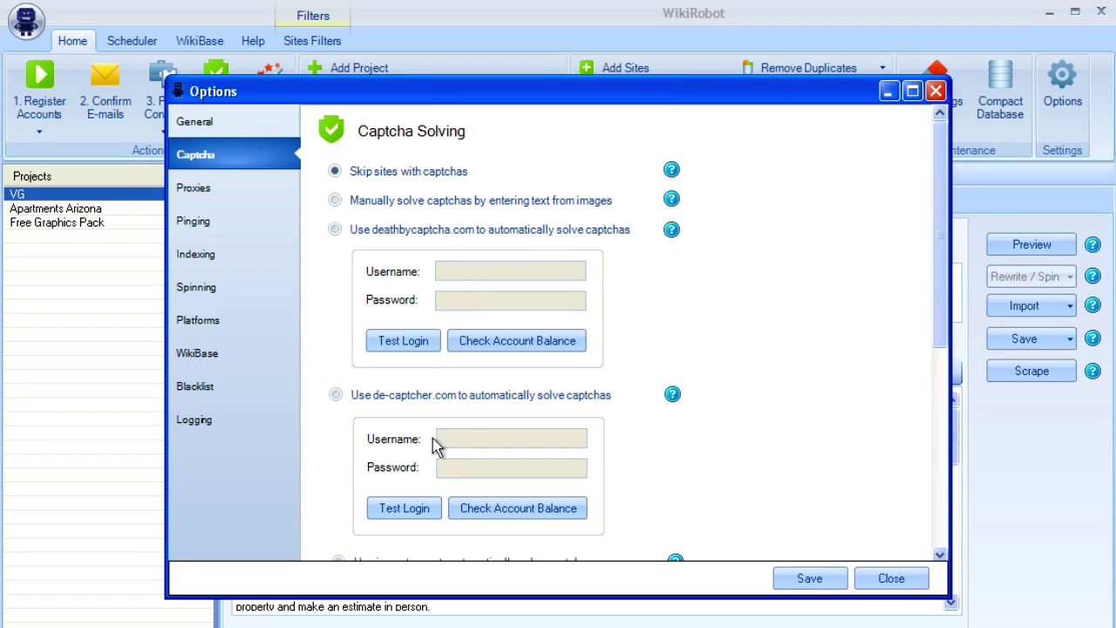
click(221, 192)
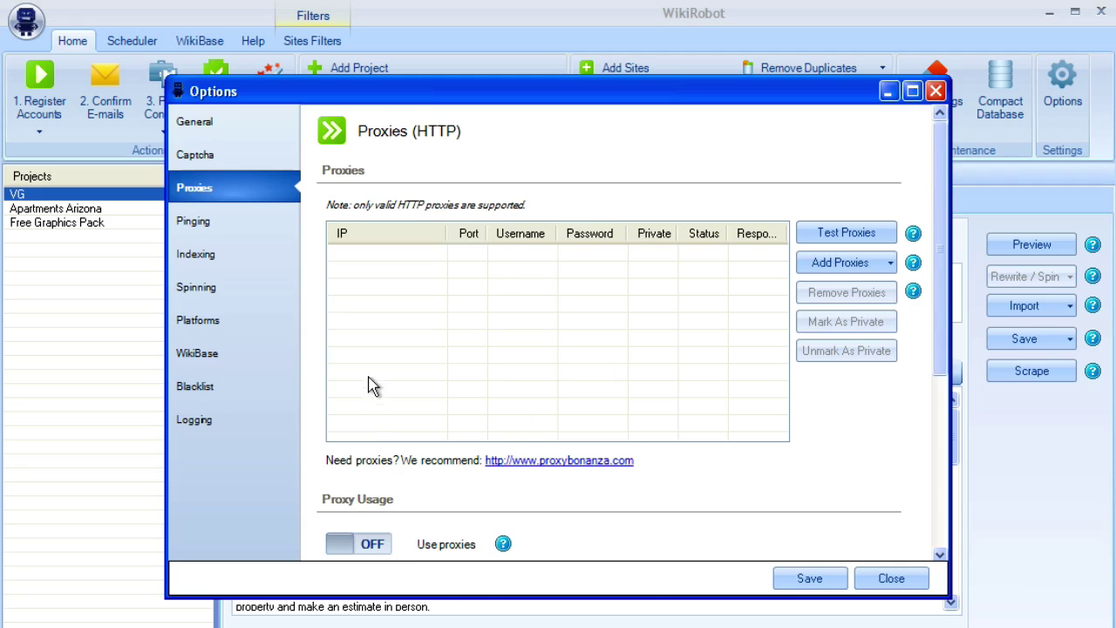
click(223, 290)
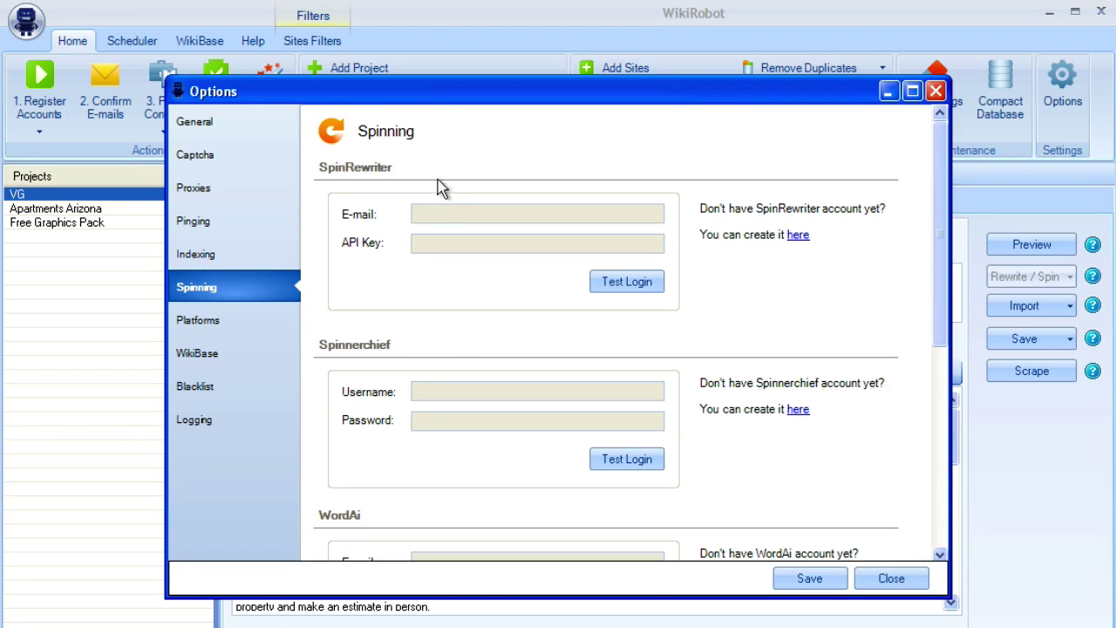
scroll(403, 414, down, 5)
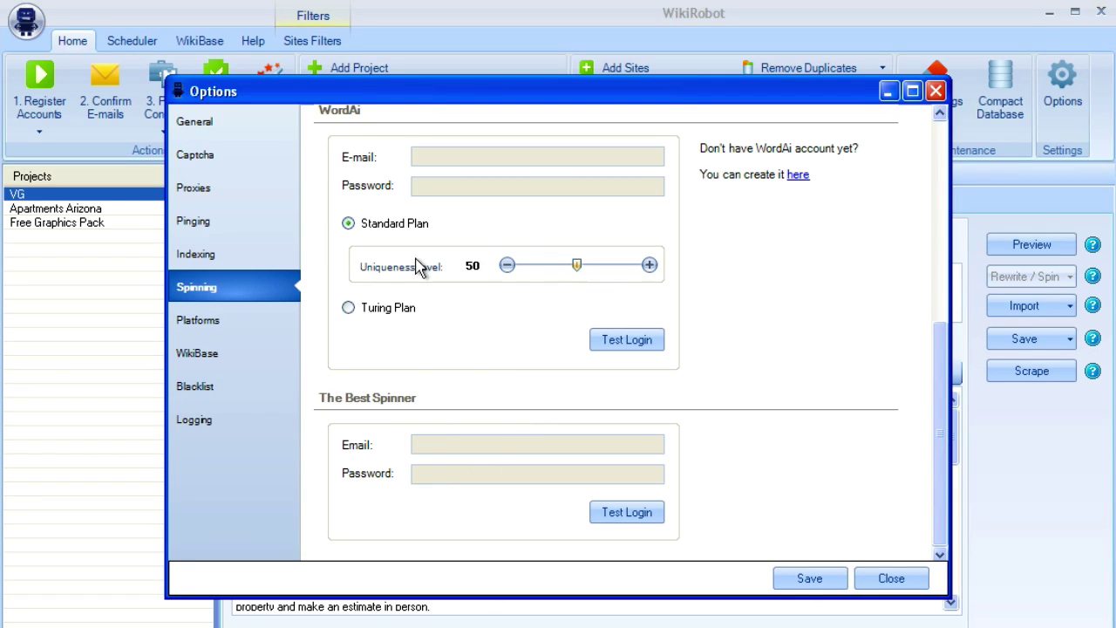
click(195, 386)
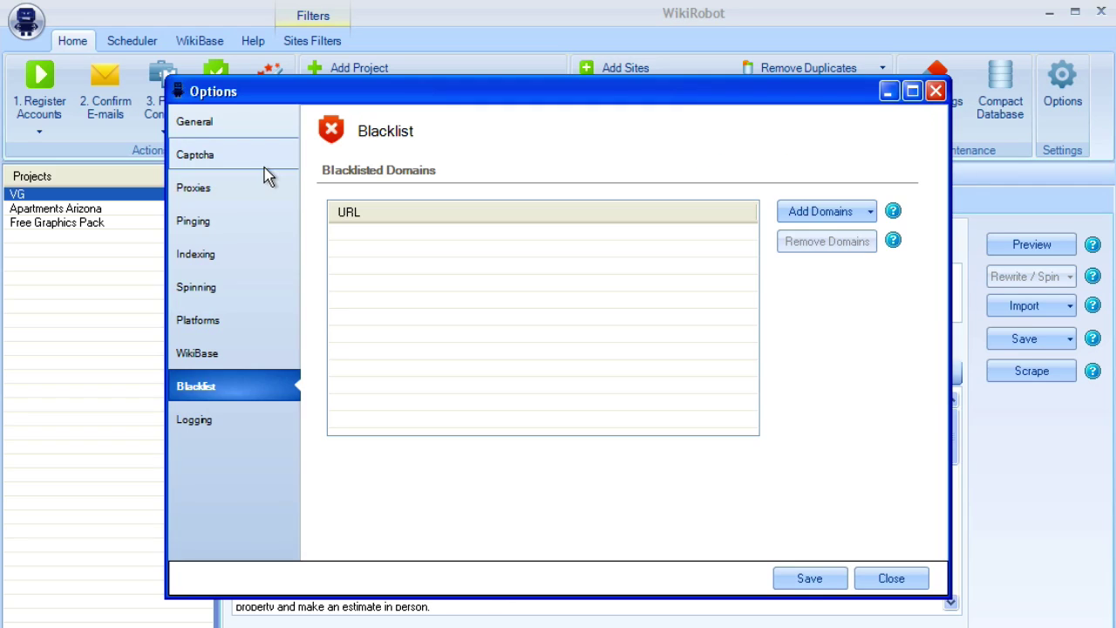
Save the Options dialog settings and close it.
click(825, 581)
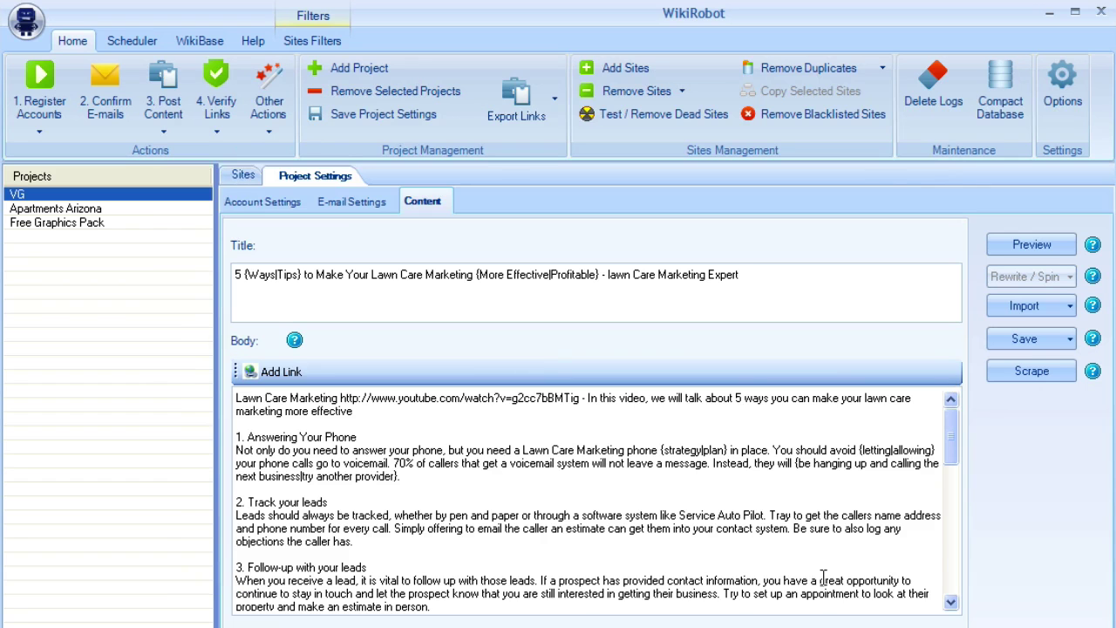